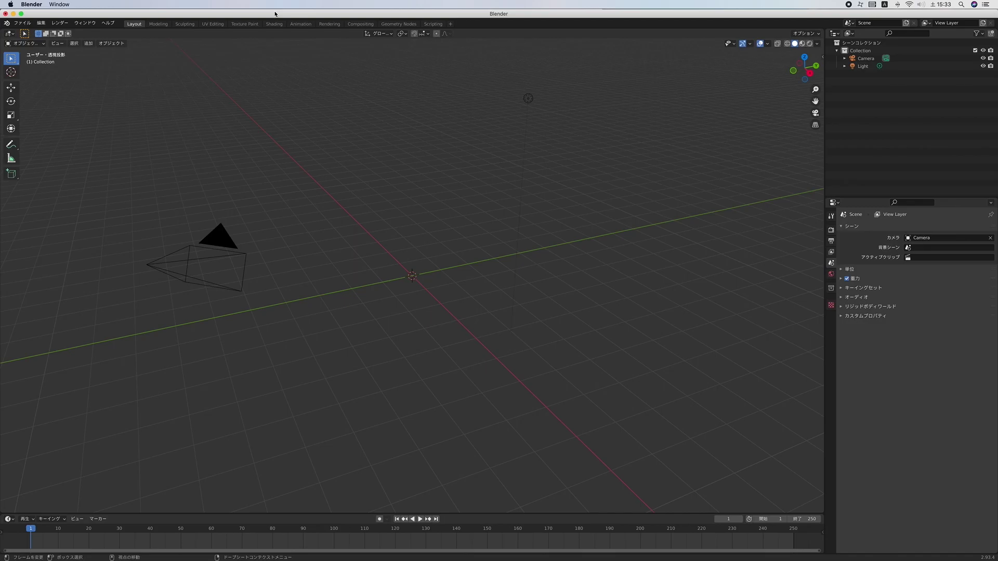
# - Switch to the Scripting workspace with its Python console
pyautogui.scroll(-3, 337, 213)
pyautogui.scroll(-3, 337, 213)
pyautogui.scroll(-3, 337, 213)
pyautogui.scroll(-2, 337, 213)
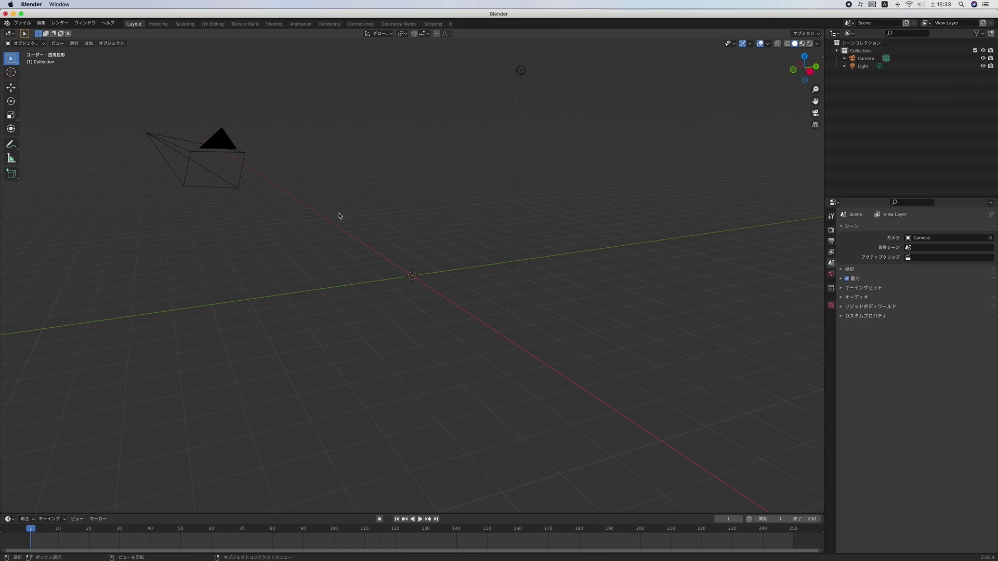
pyautogui.scroll(-5, 339, 216)
pyautogui.scroll(8, 339, 216)
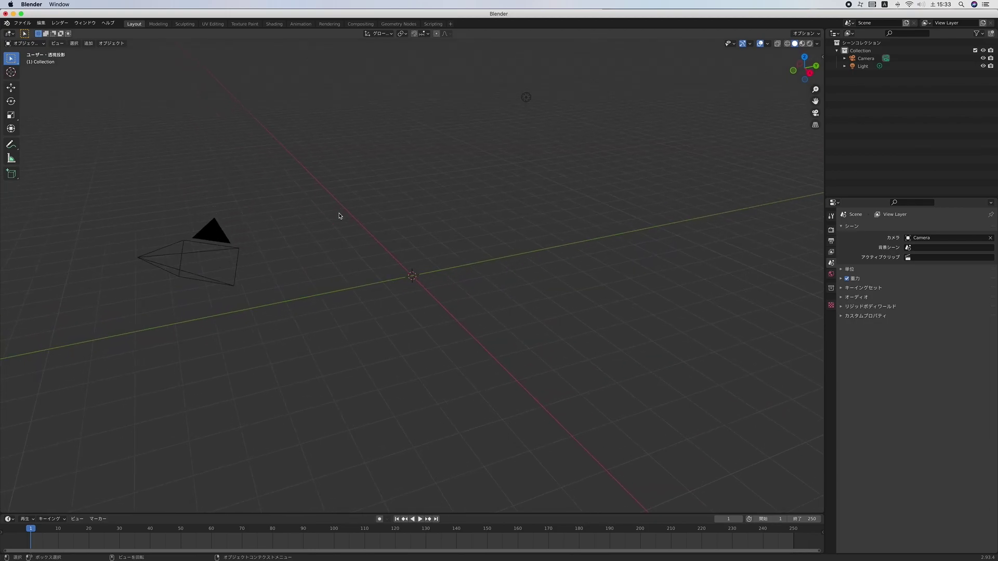
pyautogui.scroll(-4, 339, 215)
pyautogui.scroll(-5, 339, 216)
pyautogui.scroll(5, 339, 216)
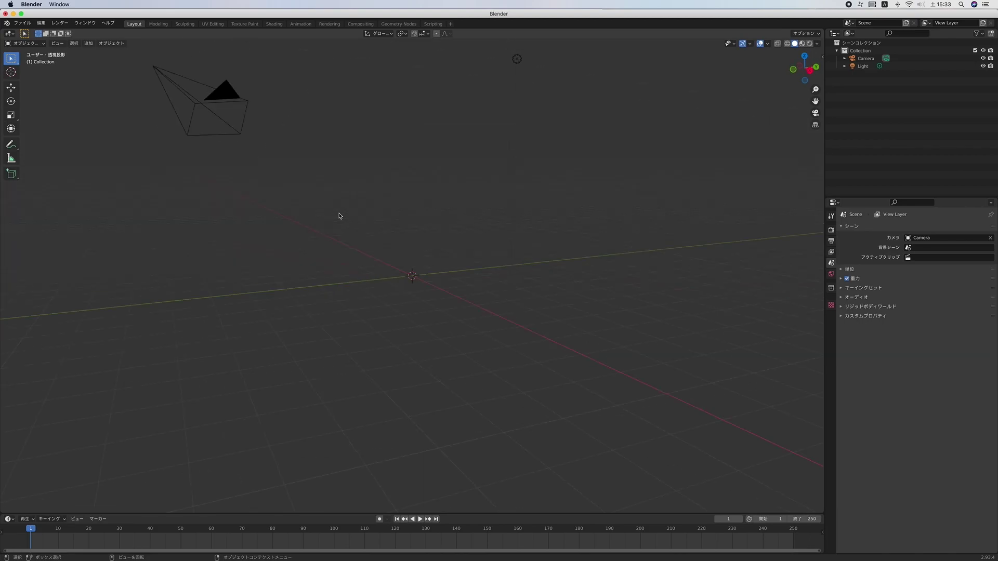
pyautogui.scroll(4, 339, 216)
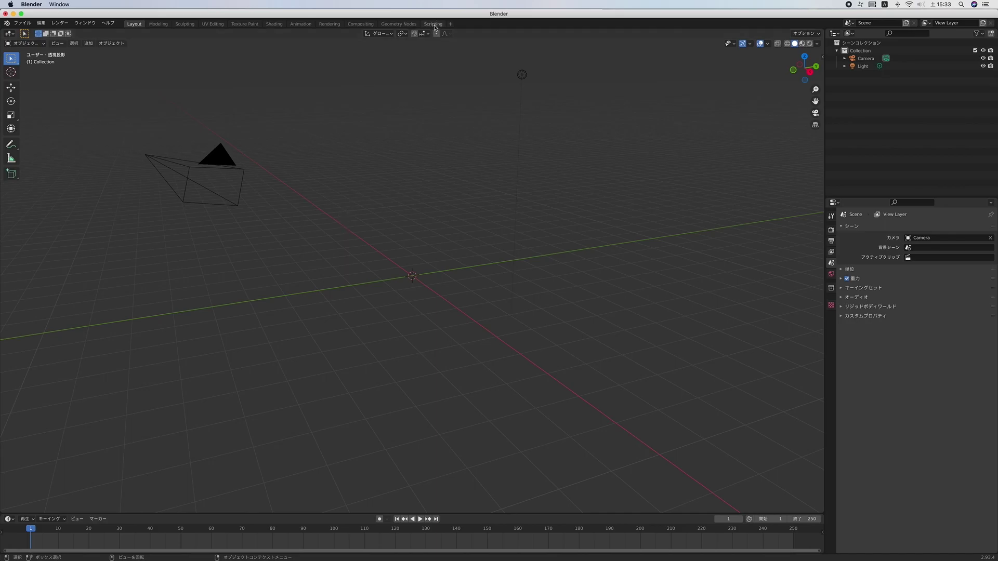
pyautogui.click(435, 25)
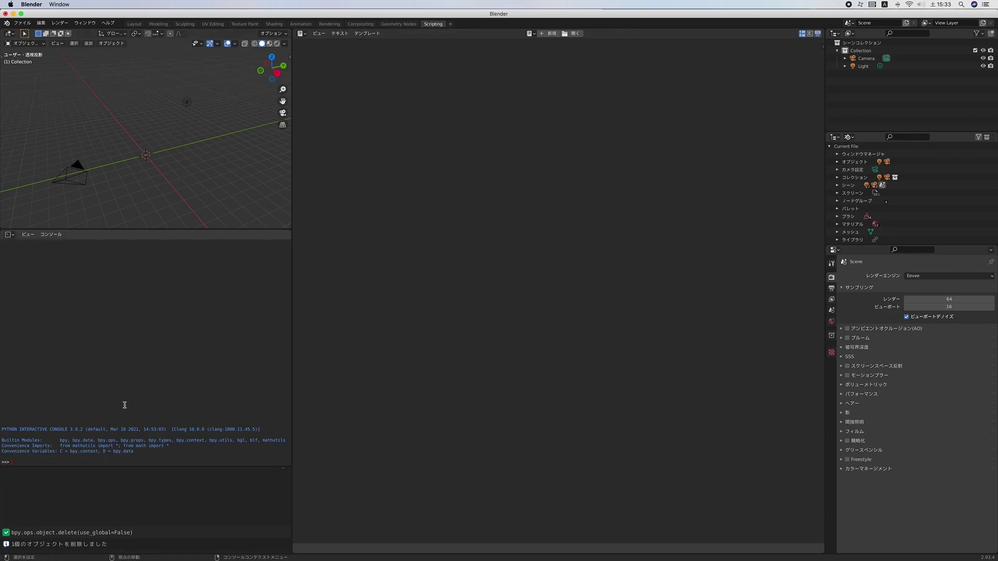
pyautogui.moveTo(290, 311)
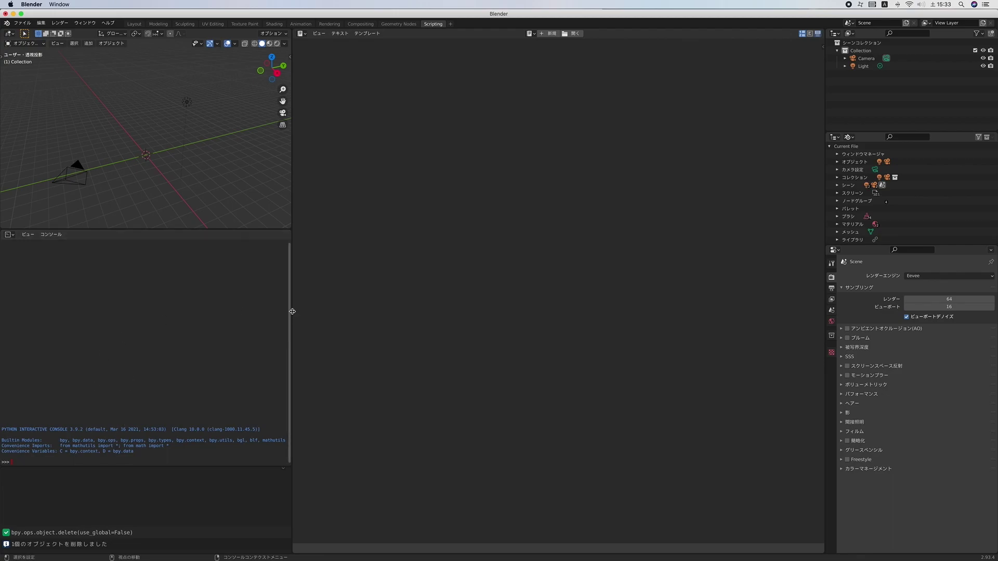
# - Widen the 3D view and console, and make the viewport taller above the console
pyautogui.moveTo(292, 312); pyautogui.dragTo(588, 310)
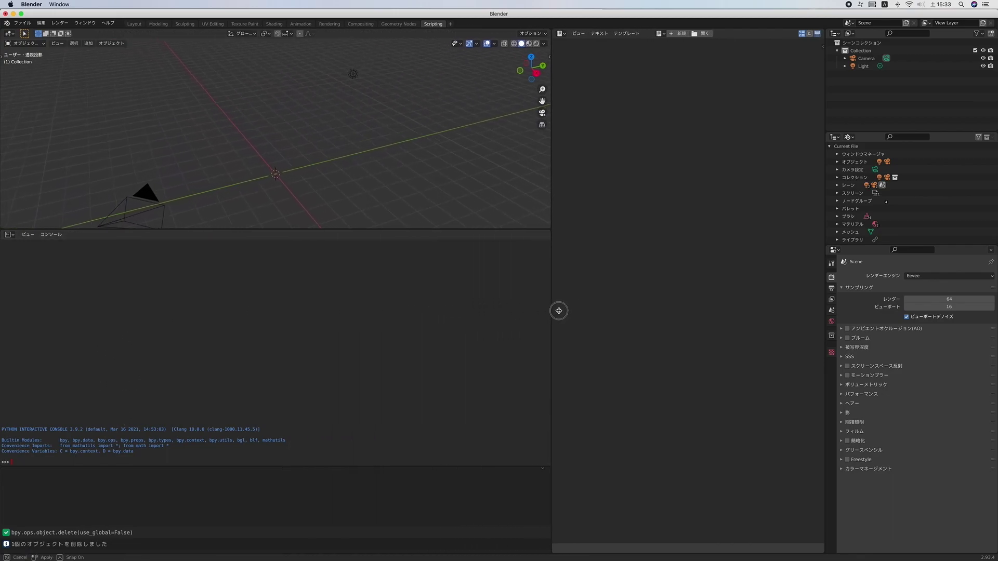
pyautogui.moveTo(345, 230); pyautogui.dragTo(348, 309)
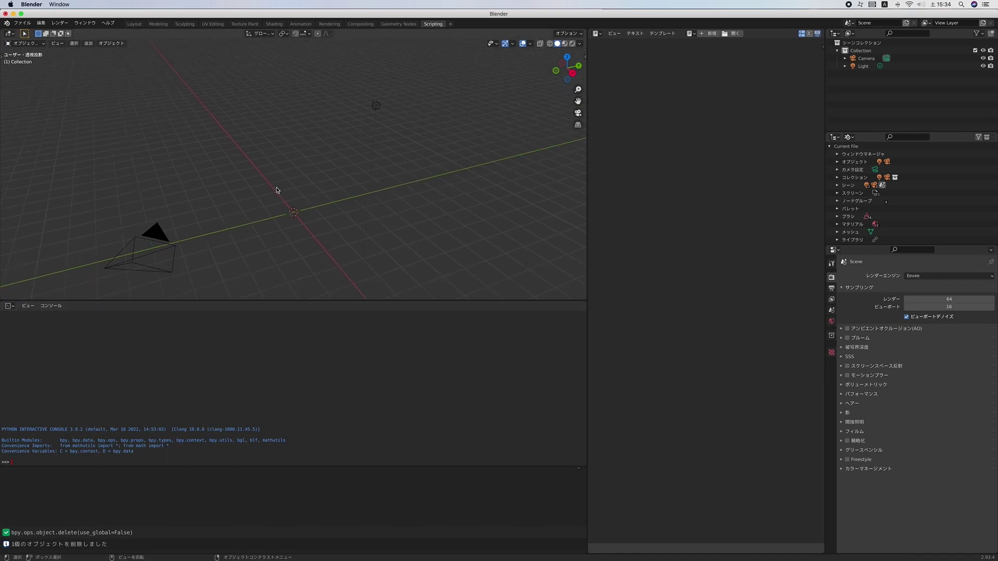
pyautogui.scroll(-5, 276, 194)
pyautogui.scroll(-2, 274, 194)
pyautogui.scroll(-2, 274, 194)
pyautogui.scroll(-2, 275, 195)
pyautogui.scroll(-1, 275, 194)
pyautogui.scroll(2, 274, 195)
pyautogui.scroll(2, 274, 194)
pyautogui.scroll(2, 275, 195)
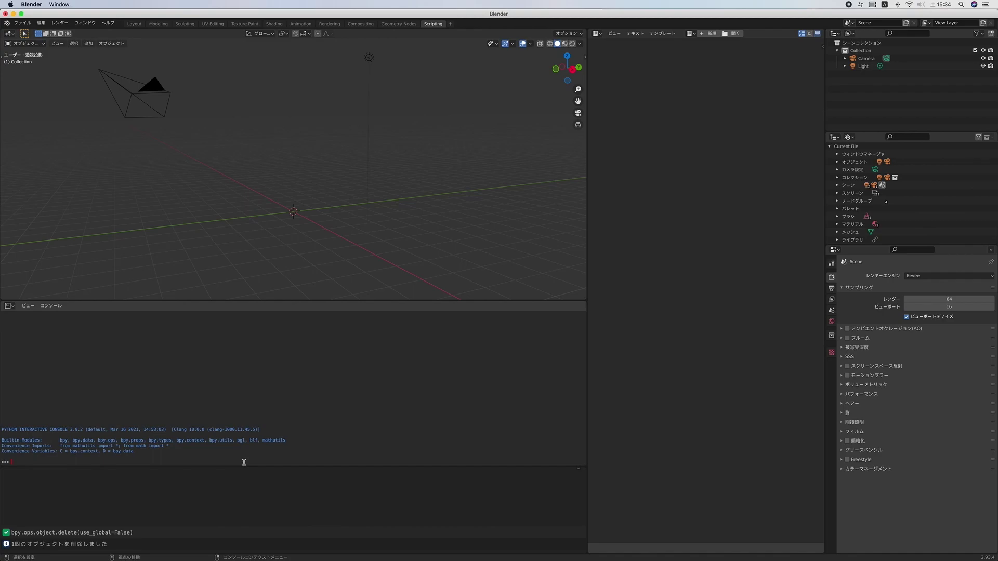
# - Run the num = 15 bpy loop adding unit cubes wherever x, y or z equals 0
pyautogui.press('super+v')
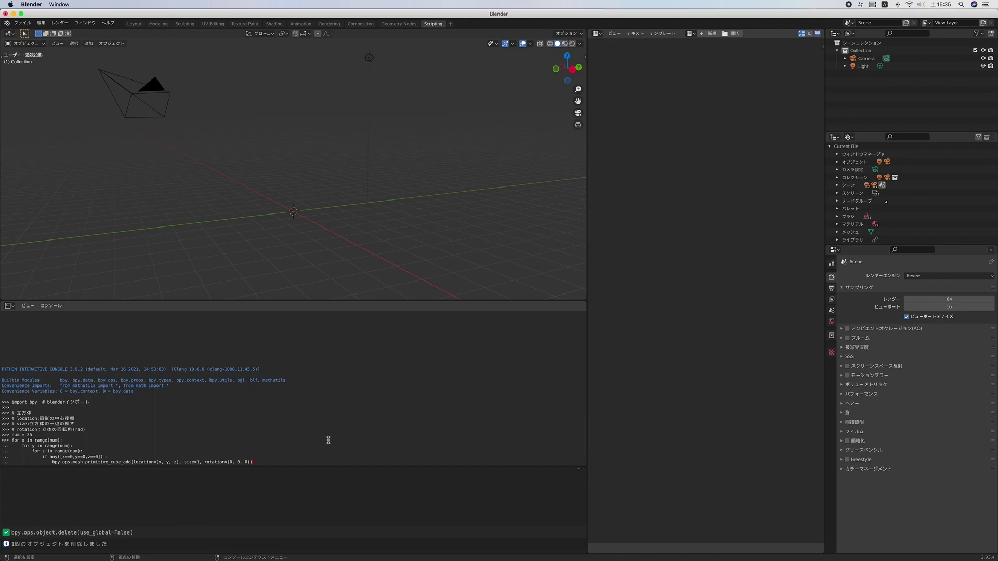
pyautogui.press('Return')
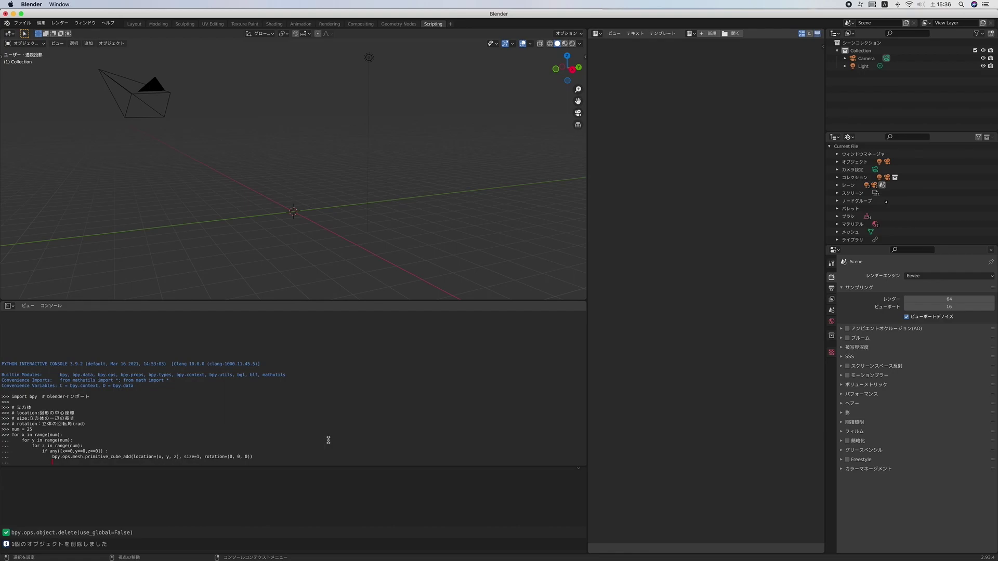
pyautogui.press('Return')
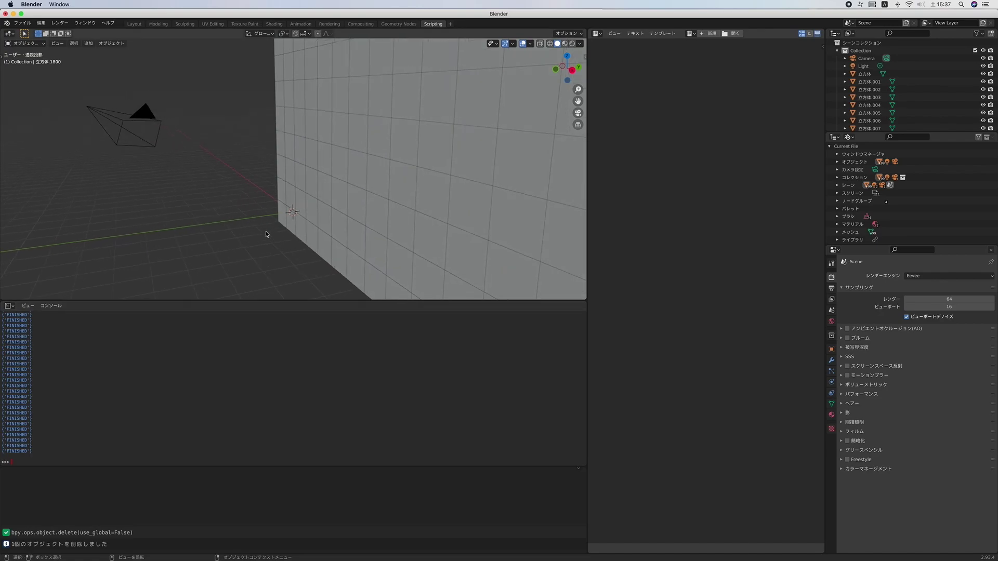
pyautogui.scroll(-5, 267, 234)
pyautogui.scroll(-5, 266, 234)
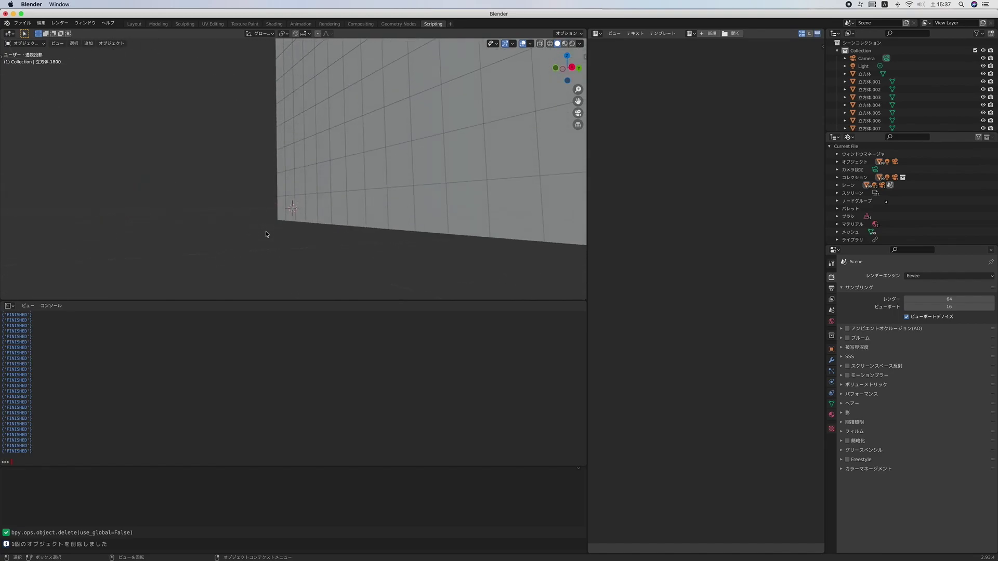
pyautogui.scroll(-3, 261, 164)
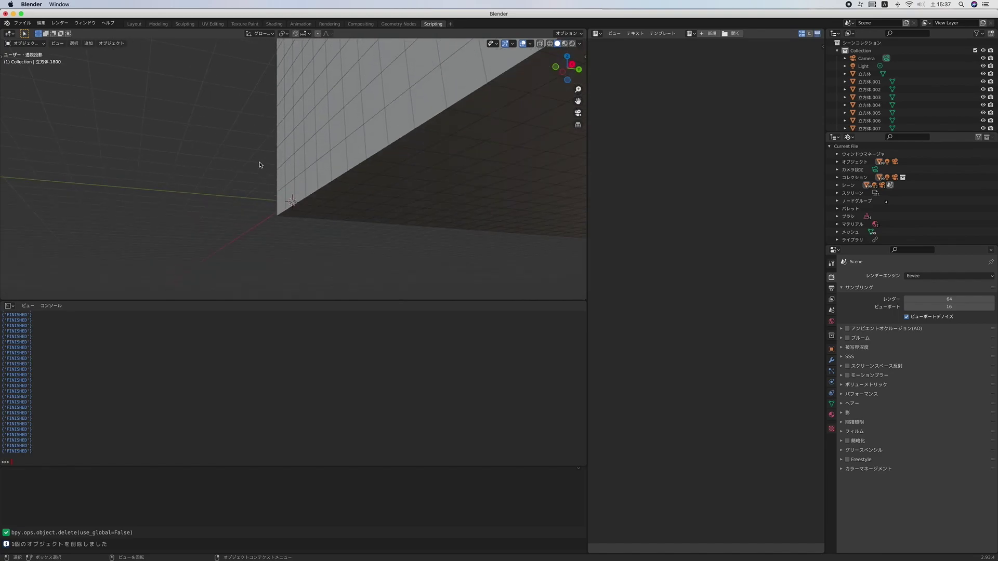
pyautogui.scroll(-3, 261, 164)
pyautogui.scroll(-2, 260, 164)
pyautogui.scroll(-3, 260, 165)
pyautogui.scroll(-3, 261, 164)
pyautogui.scroll(-2, 261, 165)
pyautogui.scroll(-2, 260, 165)
pyautogui.scroll(-2, 261, 165)
pyautogui.scroll(-2, 260, 164)
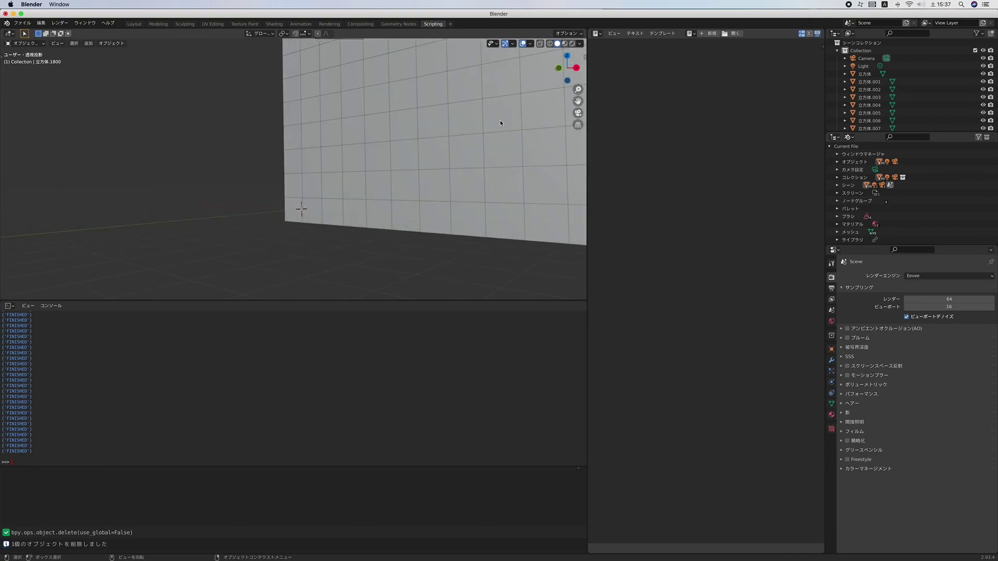
pyautogui.scroll(-2, 260, 165)
pyautogui.scroll(-2, 261, 165)
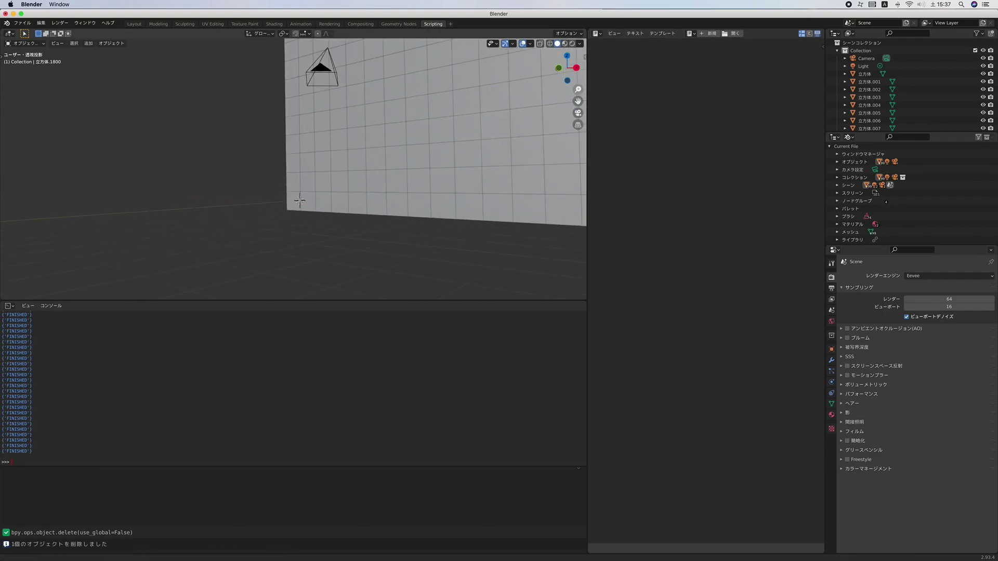
pyautogui.scroll(-3, 260, 164)
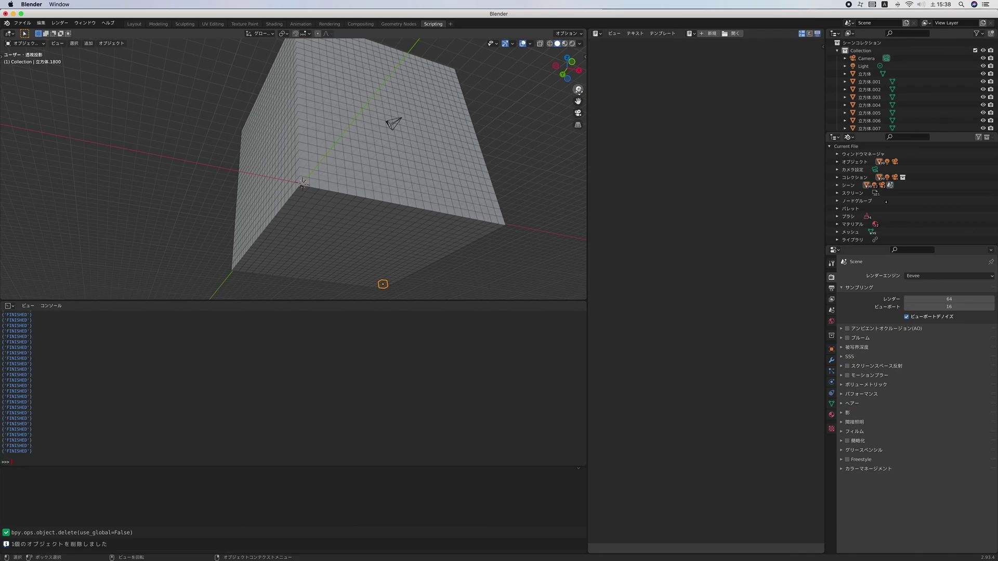
pyautogui.scroll(-2, 253, 203)
pyautogui.scroll(-2, 252, 203)
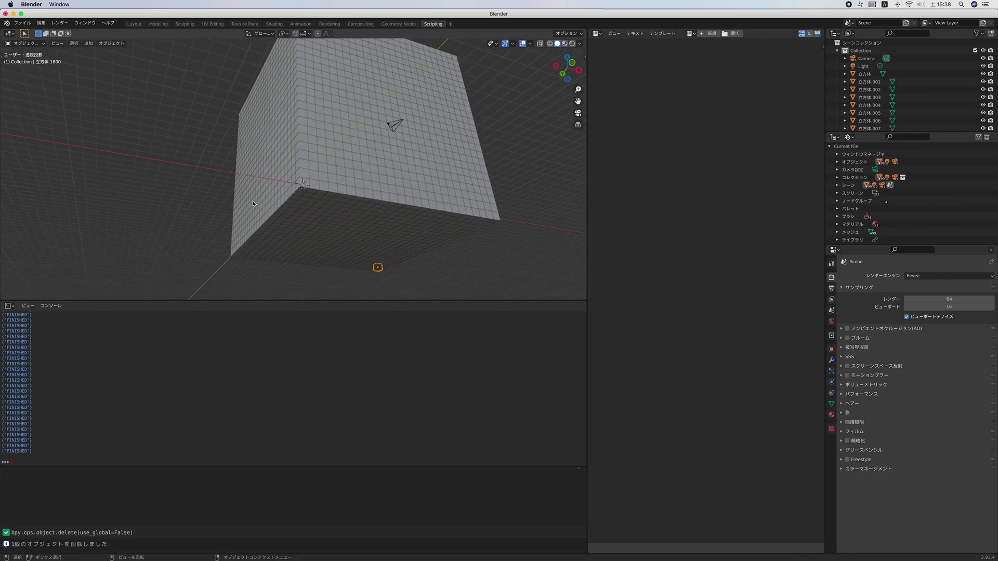
pyautogui.scroll(-2, 253, 204)
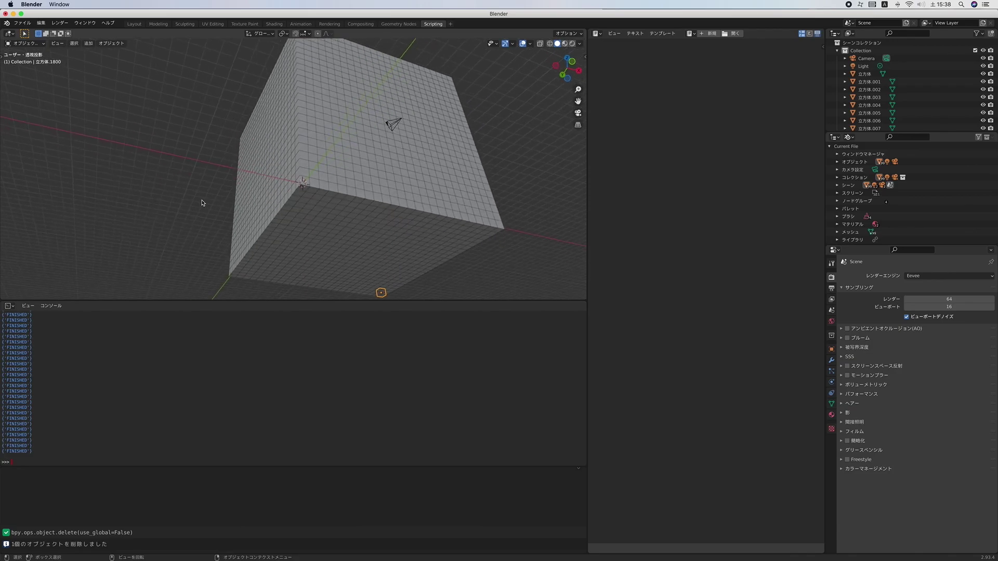
pyautogui.scroll(-2, 203, 202)
pyautogui.scroll(-2, 203, 203)
pyautogui.scroll(-2, 205, 202)
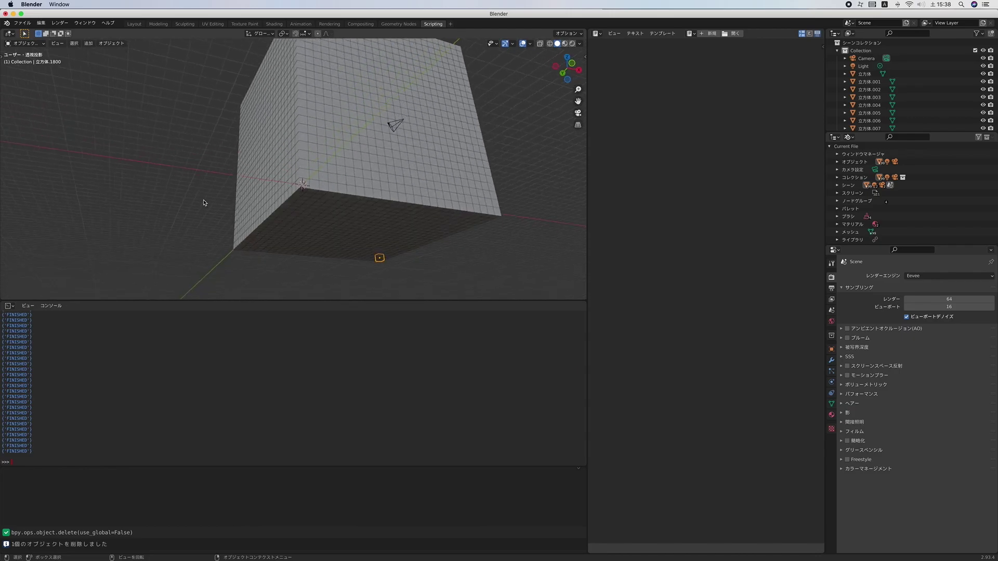
pyautogui.scroll(-2, 203, 203)
pyautogui.scroll(-2, 203, 202)
pyautogui.scroll(-2, 203, 203)
pyautogui.scroll(-2, 204, 202)
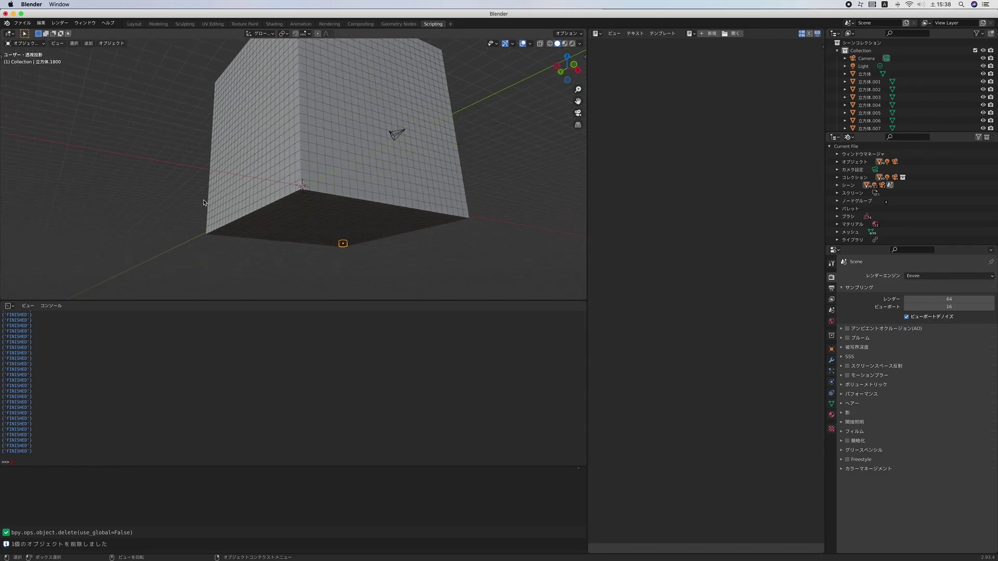
pyautogui.scroll(2, 203, 203)
pyautogui.hscroll(-2, 201, 202)
pyautogui.hscroll(-2, 201, 202)
pyautogui.scroll(2, 200, 203)
pyautogui.scroll(2, 201, 202)
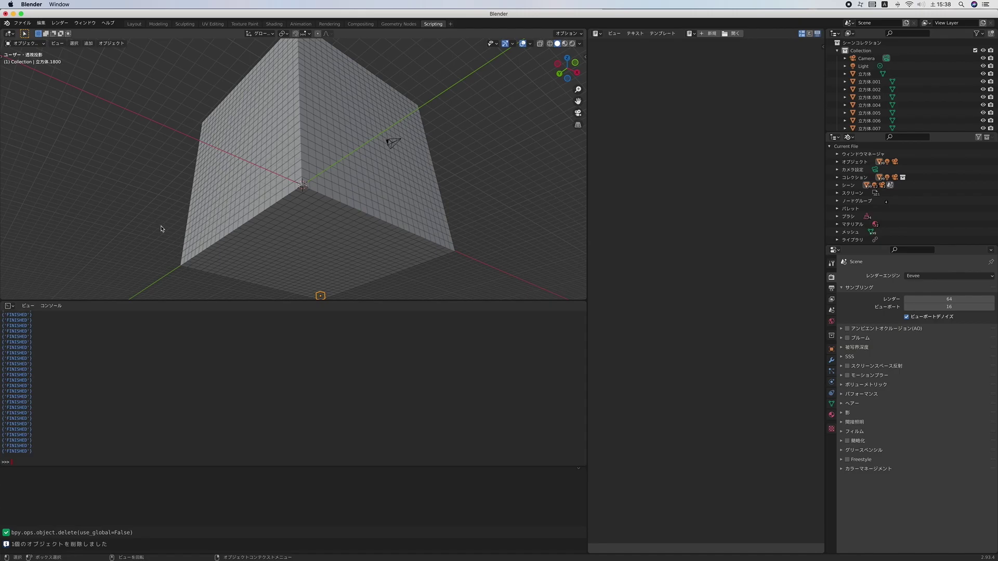
pyautogui.scroll(2, 161, 229)
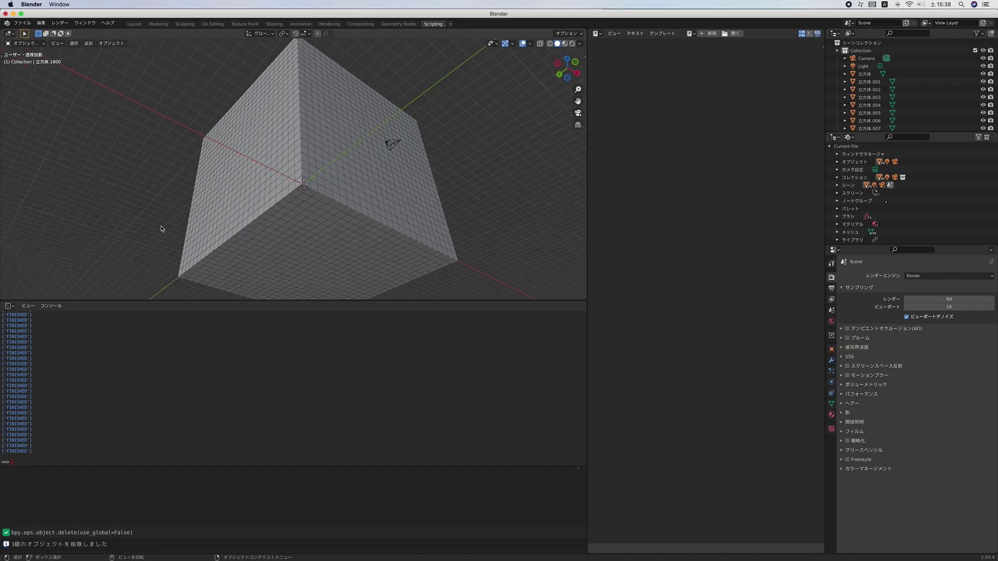
# - Undo to restore the deleted cube, then select single cubes on the left face and bottom corner
pyautogui.hotkey('ctrl', 'z')
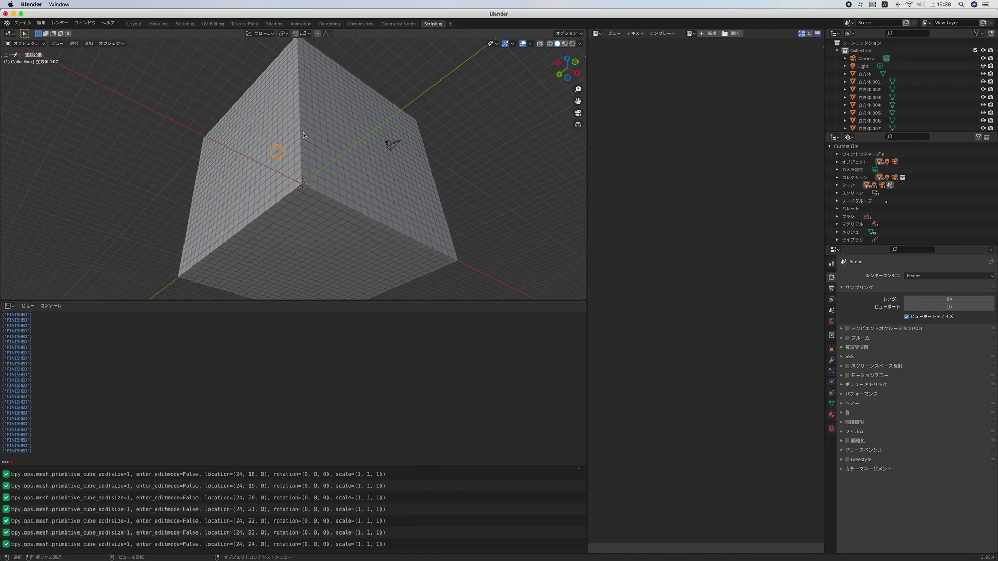
pyautogui.click(302, 132)
pyautogui.click(288, 156)
pyautogui.click(328, 213)
pyautogui.click(326, 196)
pyautogui.click(327, 197)
# - Select individual unit cubes across the bottom, left and right faces
pyautogui.click(339, 205)
pyautogui.click(284, 210)
pyautogui.click(265, 211)
pyautogui.click(257, 144)
pyautogui.click(394, 209)
pyautogui.click(267, 145)
pyautogui.click(328, 235)
# - Orbit the view and select a single cube on the bottom face
pyautogui.scroll(-3, 319, 224)
pyautogui.scroll(-3, 319, 225)
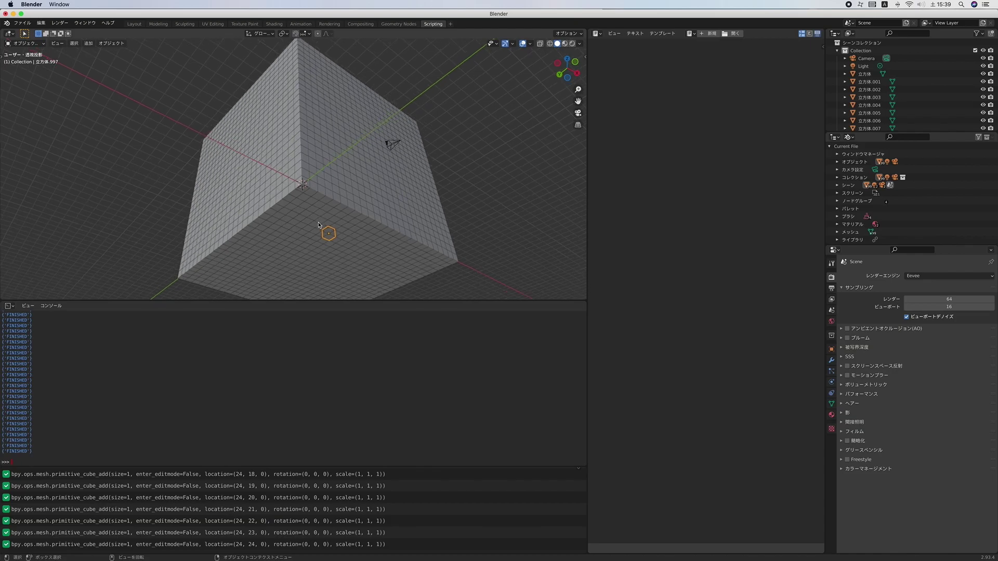
pyautogui.scroll(-3, 319, 224)
pyautogui.scroll(-3, 319, 224)
pyautogui.hscroll(3, 319, 225)
pyautogui.hscroll(3, 319, 225)
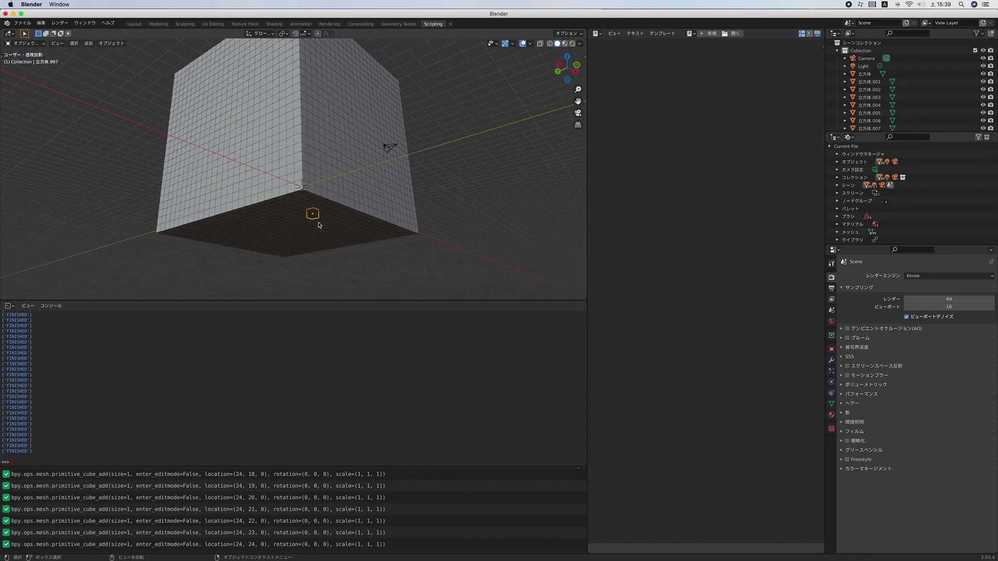
pyautogui.hscroll(2, 318, 224)
pyautogui.click(218, 99)
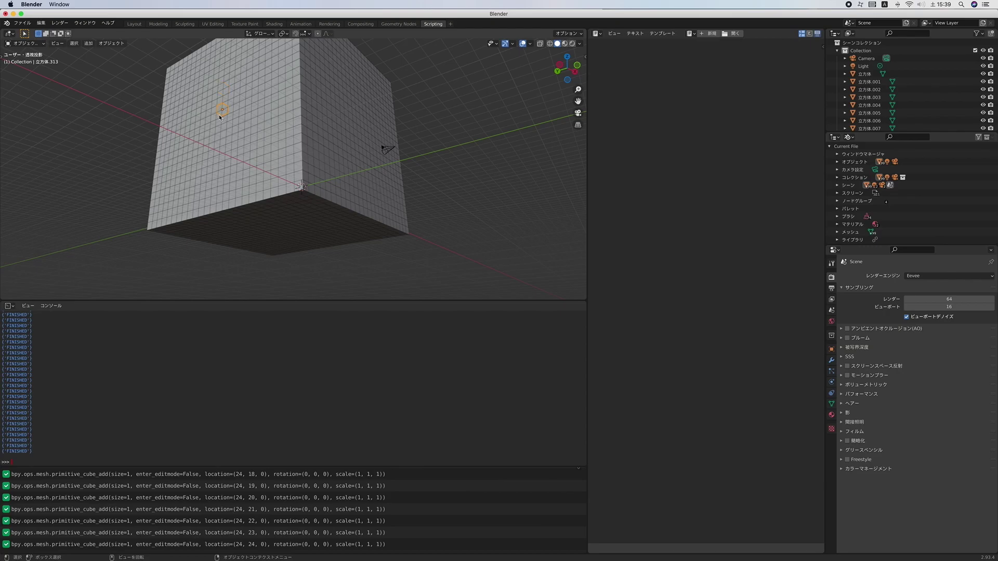
# - Select unit cubes climbing the vertical corner edge, starting from the original cube
pyautogui.scroll(3, 225, 158)
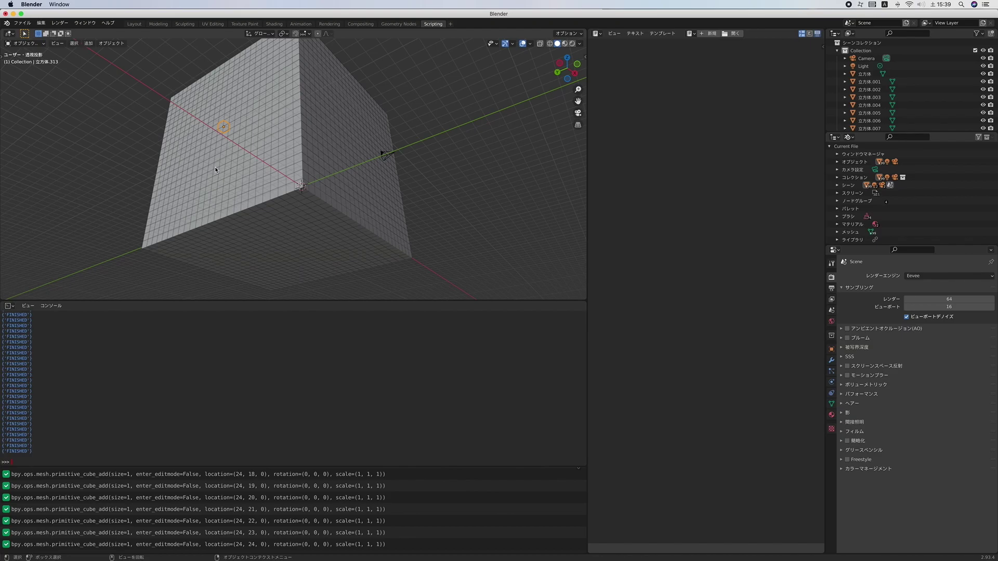
pyautogui.click(297, 188)
pyautogui.click(300, 177)
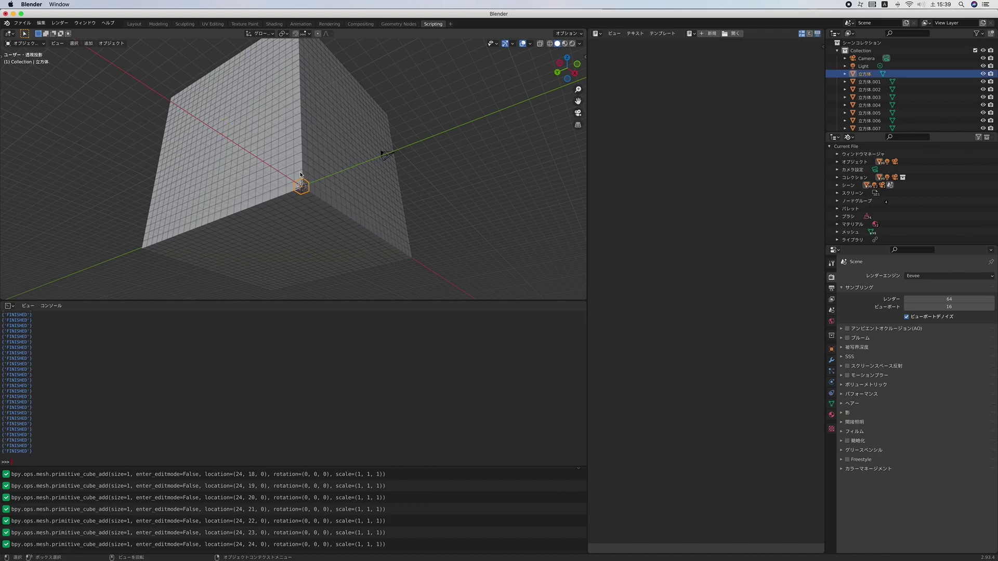
pyautogui.click(300, 171)
pyautogui.click(300, 156)
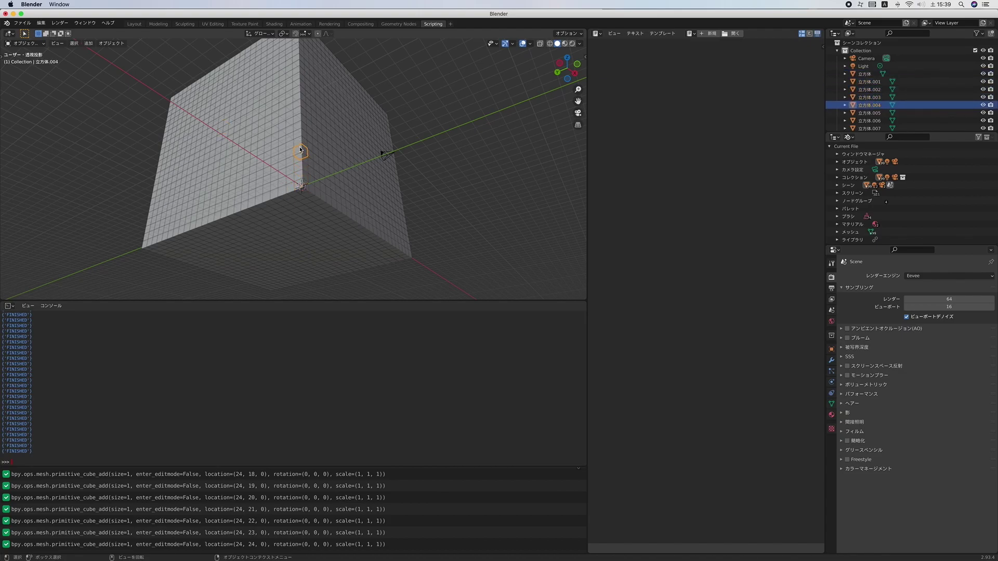
pyautogui.click(300, 143)
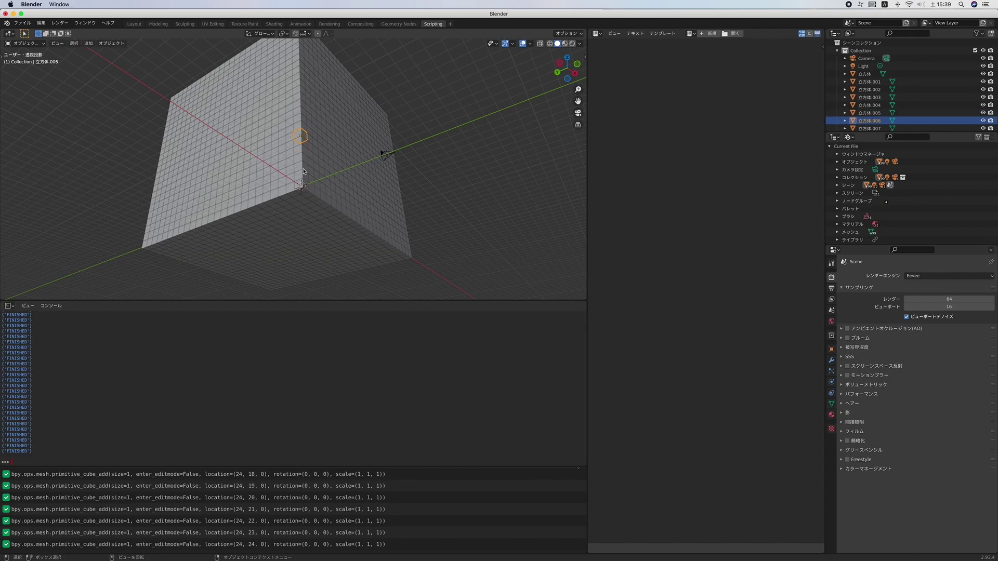
# - Select the corner cube and cubes farther along the bottom edge
pyautogui.click(291, 189)
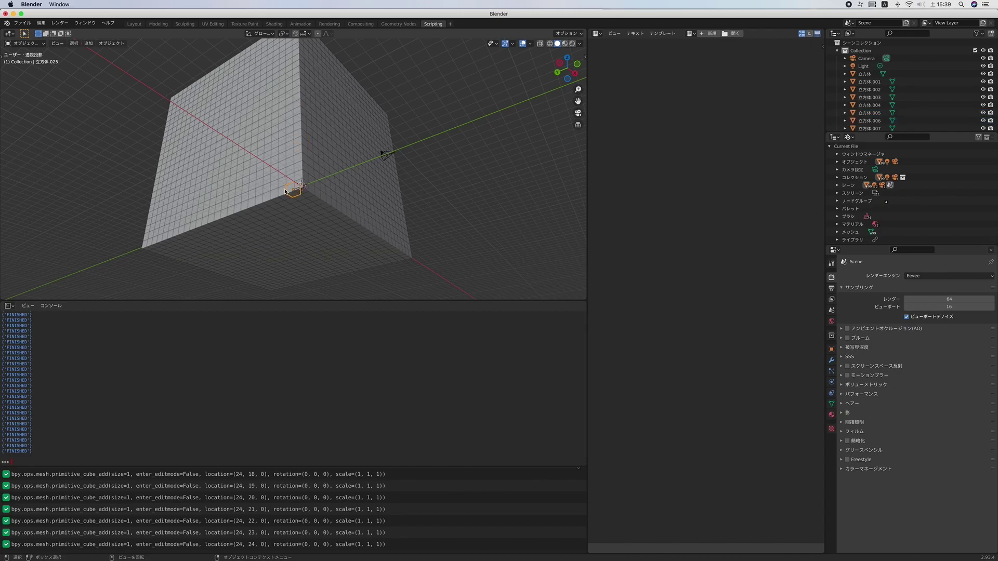
pyautogui.click(291, 190)
pyautogui.click(301, 188)
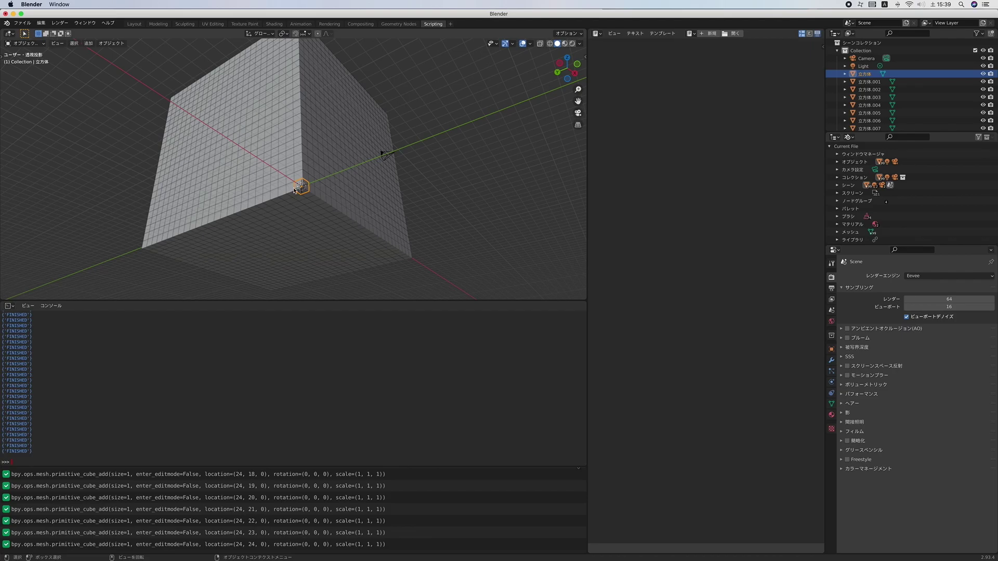
pyautogui.click(285, 194)
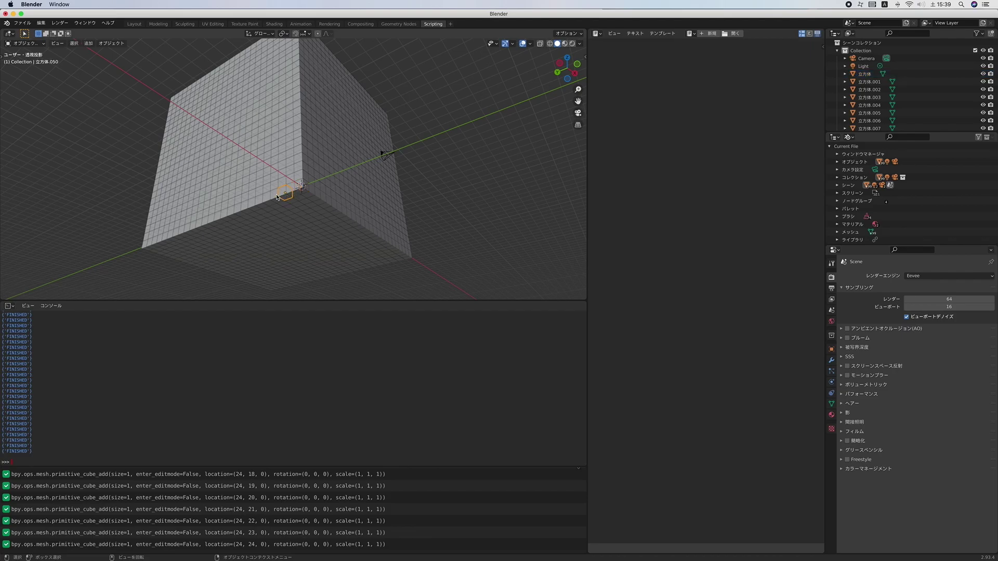
pyautogui.click(258, 203)
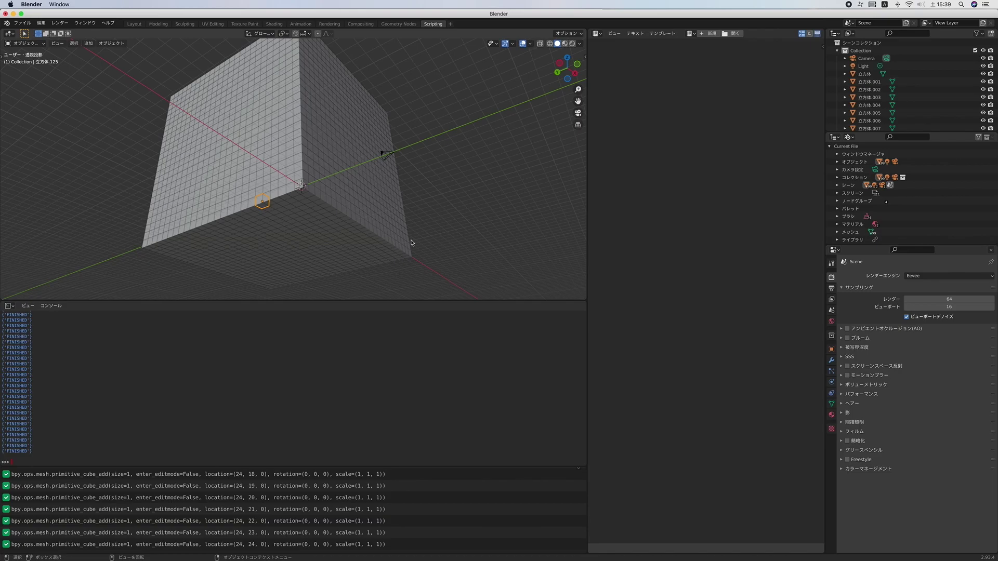
pyautogui.hscroll(5, 419, 243)
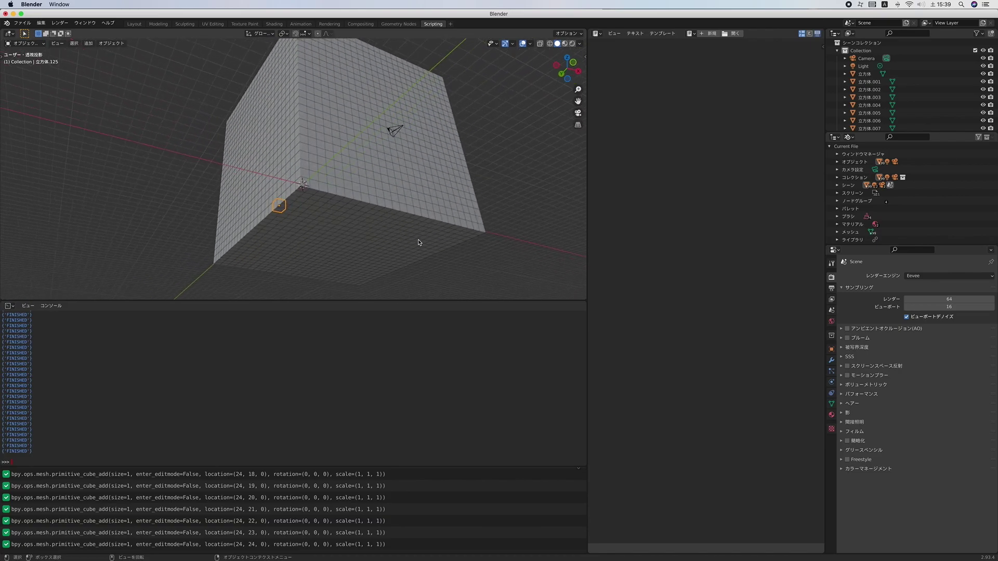
# - Orbit around and inside the walls to inspect the hollow cube's interior and floor
pyautogui.hscroll(3, 419, 243)
pyautogui.hscroll(2, 419, 242)
pyautogui.hscroll(3, 419, 242)
pyautogui.hscroll(3, 419, 243)
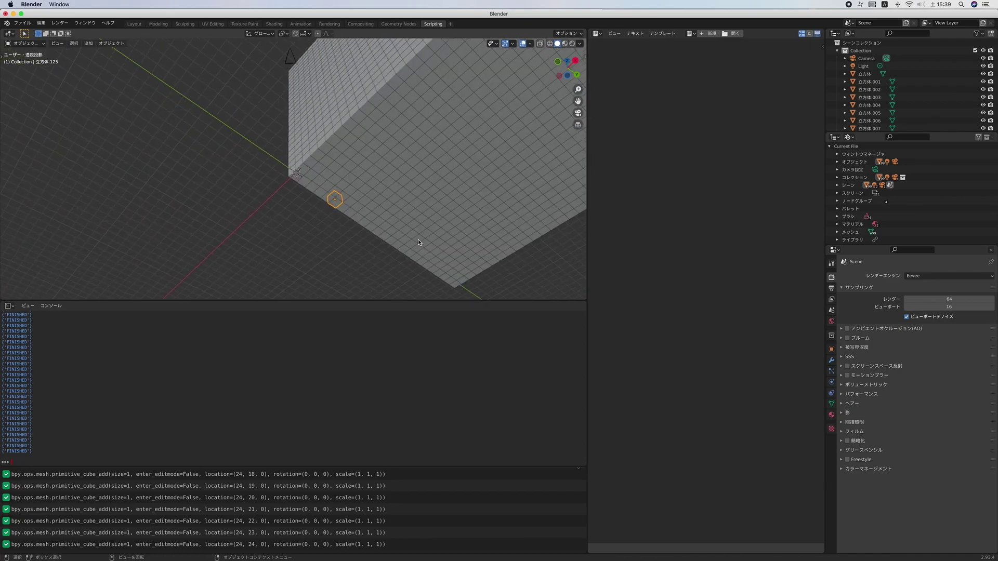
pyautogui.scroll(-3, 419, 242)
pyautogui.scroll(-3, 419, 242)
pyautogui.scroll(-3, 419, 242)
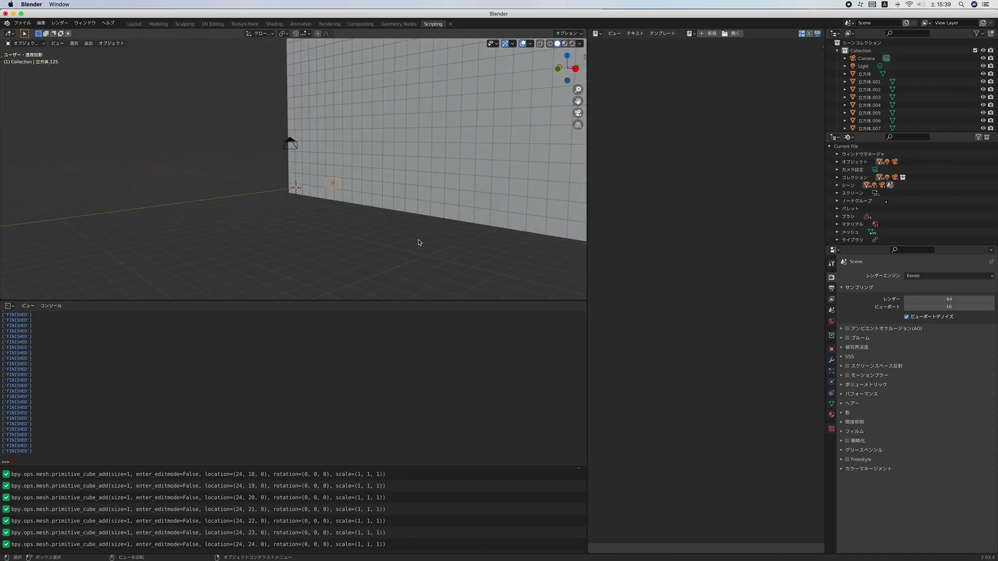
pyautogui.hscroll(2, 419, 243)
pyautogui.hscroll(3, 419, 242)
pyautogui.hscroll(3, 419, 243)
pyautogui.hscroll(2, 419, 243)
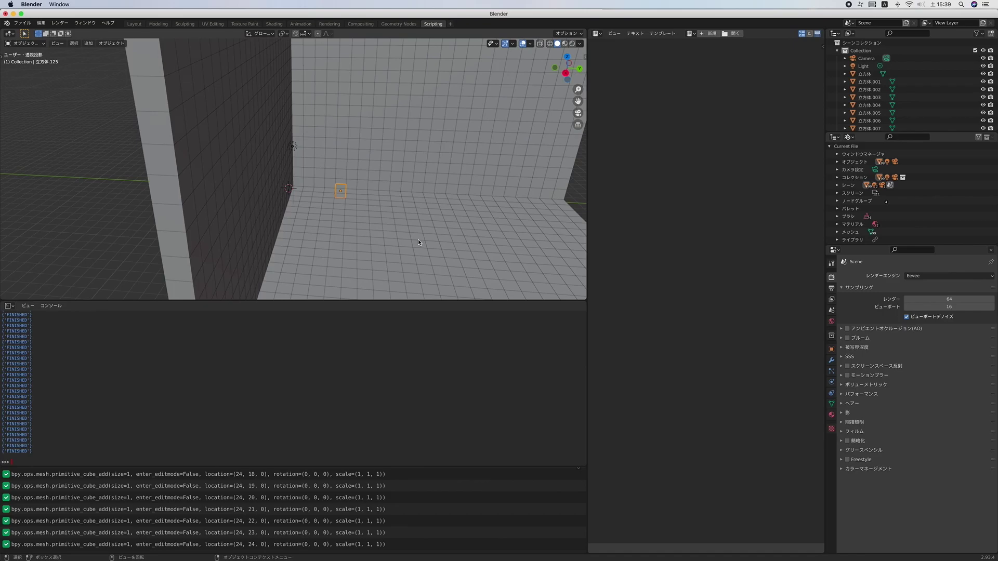
pyautogui.hscroll(3, 418, 243)
pyautogui.hscroll(3, 418, 243)
pyautogui.scroll(-3, 418, 242)
pyautogui.scroll(-3, 419, 243)
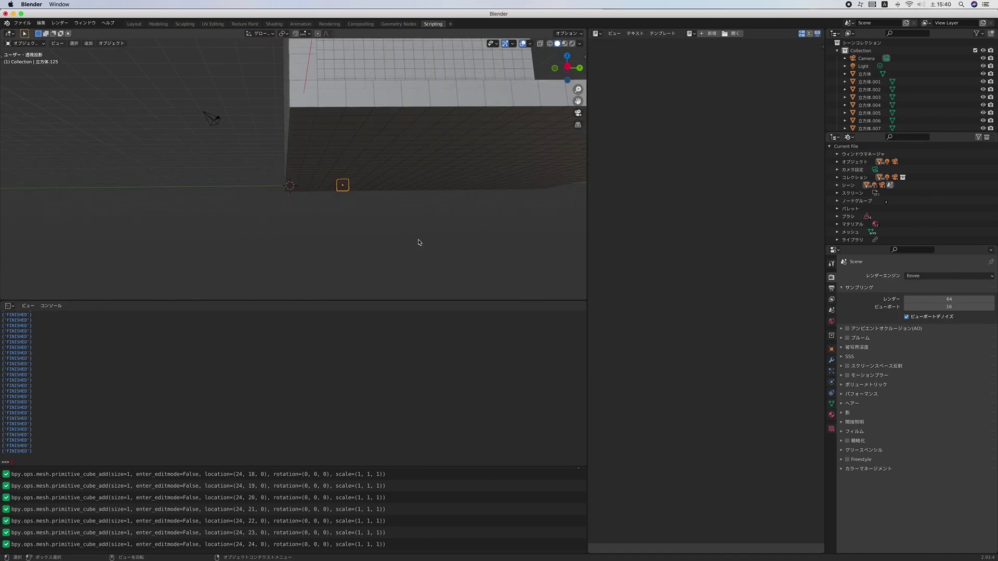
pyautogui.scroll(3, 419, 242)
pyautogui.scroll(-3, 419, 242)
pyautogui.scroll(1, 419, 243)
pyautogui.scroll(-2, 420, 243)
pyautogui.scroll(-3, 420, 242)
pyautogui.scroll(-3, 419, 243)
pyautogui.scroll(-2, 419, 242)
pyautogui.hscroll(3, 419, 242)
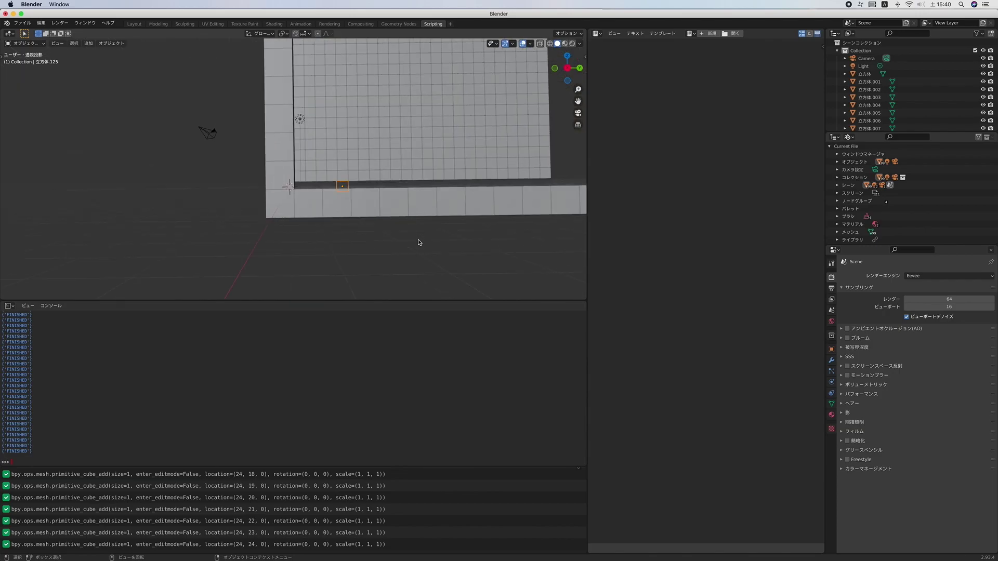
pyautogui.scroll(-2, 419, 242)
pyautogui.scroll(2, 419, 243)
pyautogui.hscroll(-2, 419, 242)
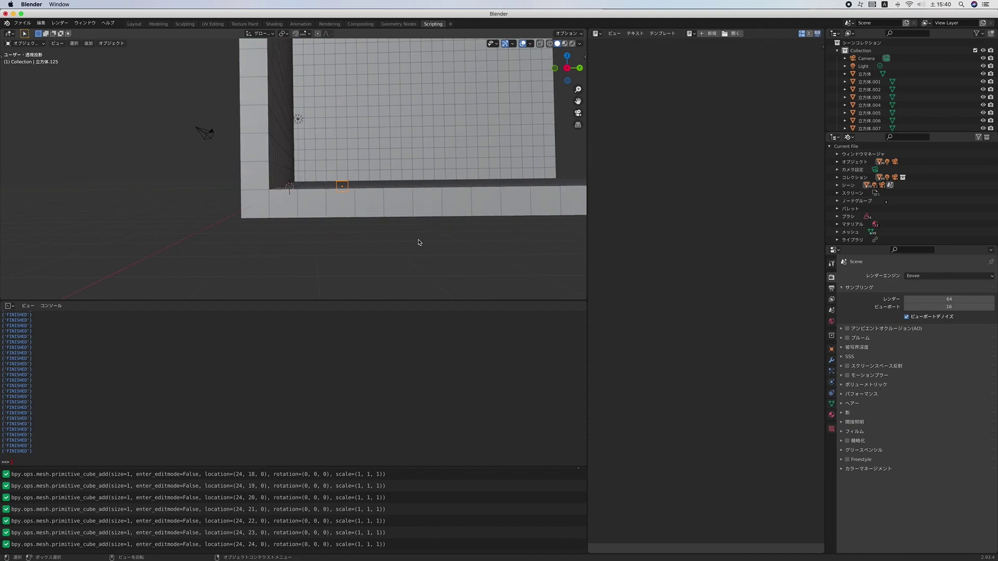
pyautogui.hscroll(-3, 419, 243)
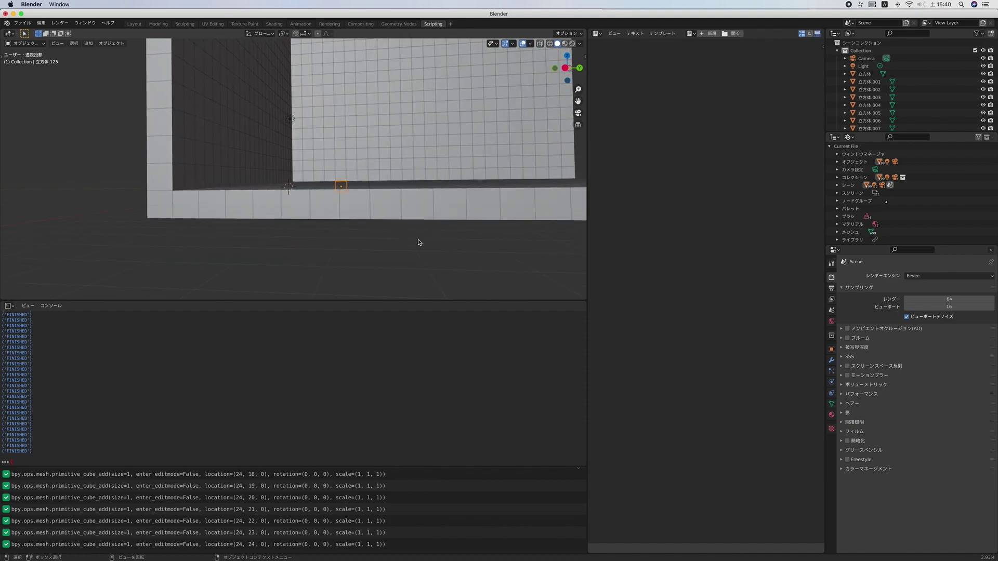
# - Zoom out and orbit back to view the whole three-wall structure from outside
pyautogui.moveTo(578, 89); pyautogui.dragTo(578, 135)
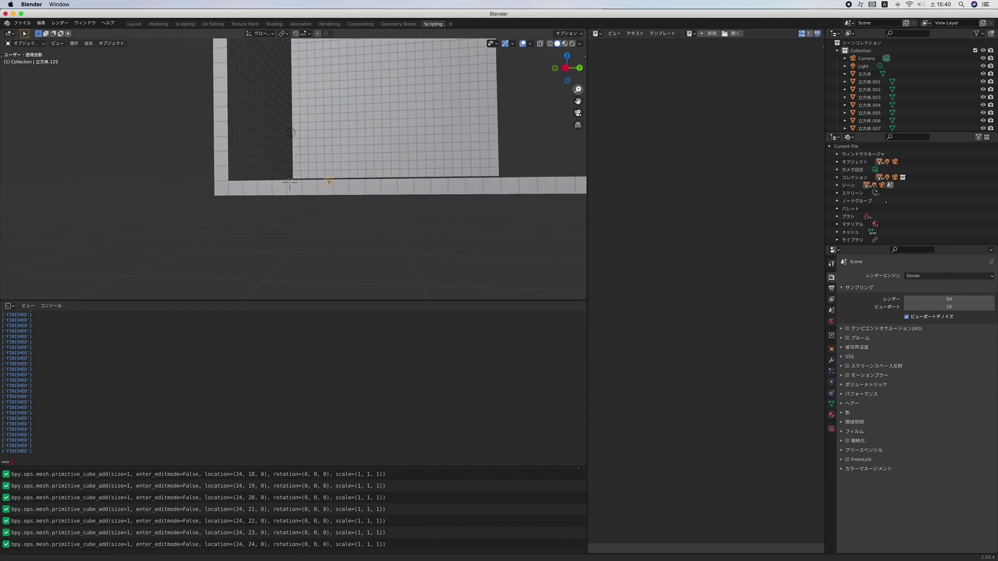
pyautogui.scroll(-3, 435, 152)
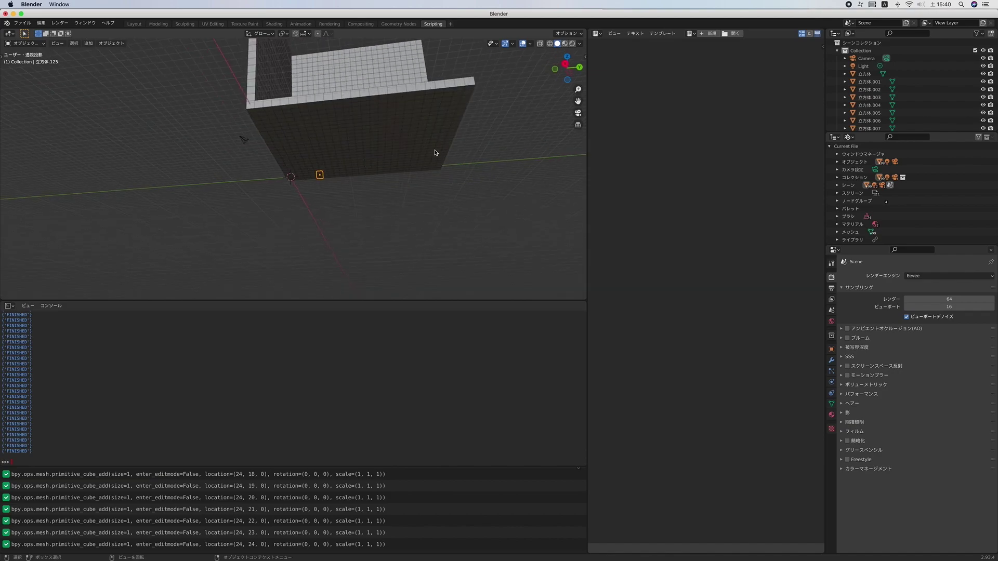
pyautogui.scroll(-3, 436, 152)
pyautogui.scroll(-3, 435, 153)
pyautogui.scroll(-3, 436, 152)
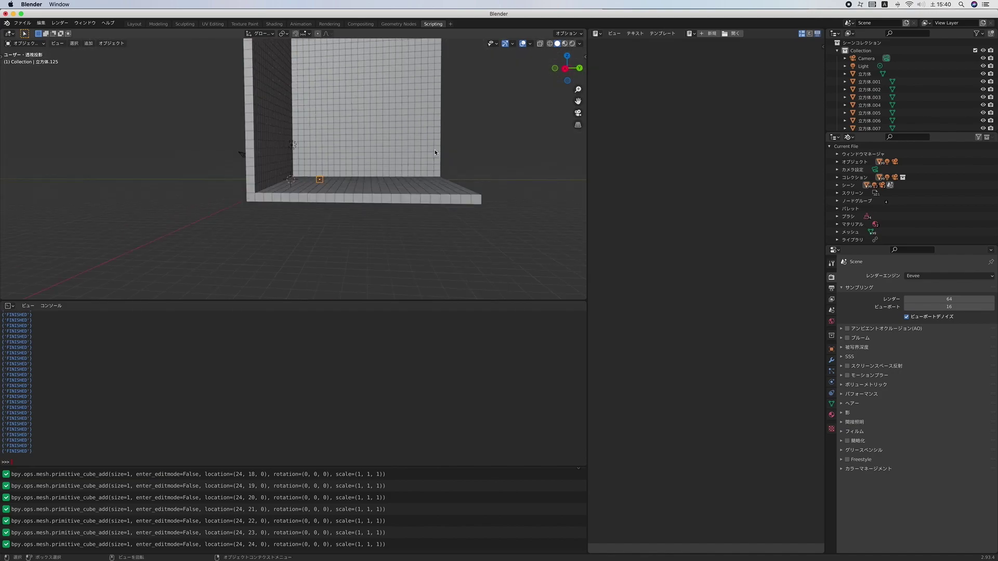
pyautogui.scroll(-3, 435, 153)
pyautogui.scroll(-3, 436, 152)
pyautogui.scroll(-3, 436, 152)
pyautogui.scroll(-3, 436, 153)
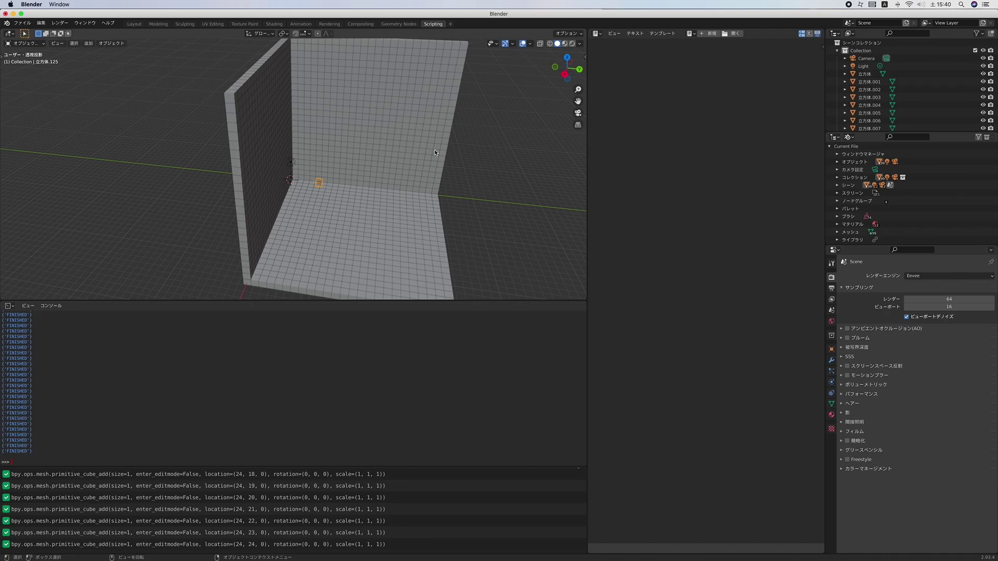
pyautogui.hscroll(-3, 349, 147)
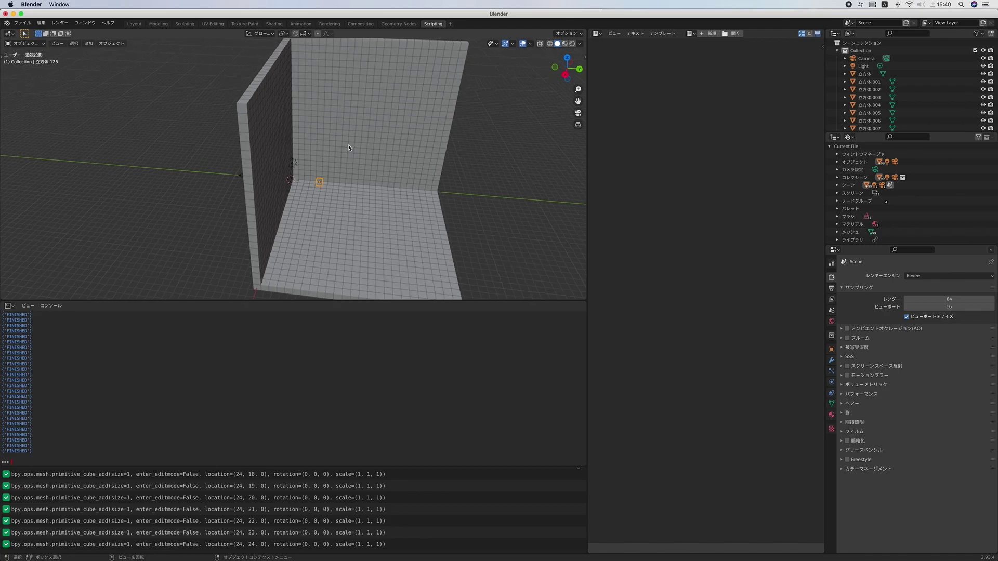
pyautogui.hscroll(-3, 348, 148)
pyautogui.hscroll(-3, 349, 148)
pyautogui.hscroll(-3, 349, 147)
pyautogui.scroll(3, 348, 146)
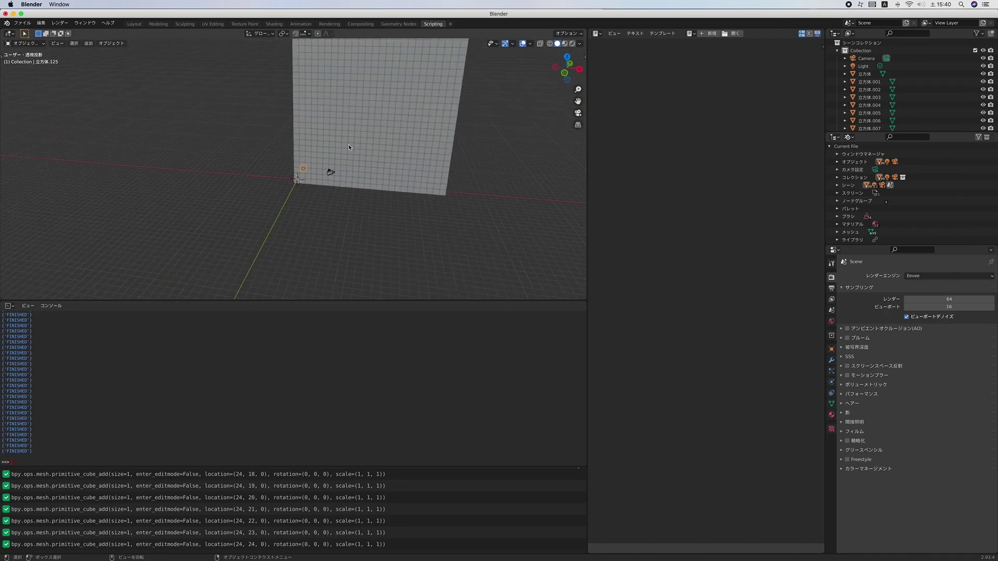
pyautogui.scroll(3, 348, 146)
pyautogui.hscroll(-1, 349, 146)
pyautogui.hscroll(-3, 349, 144)
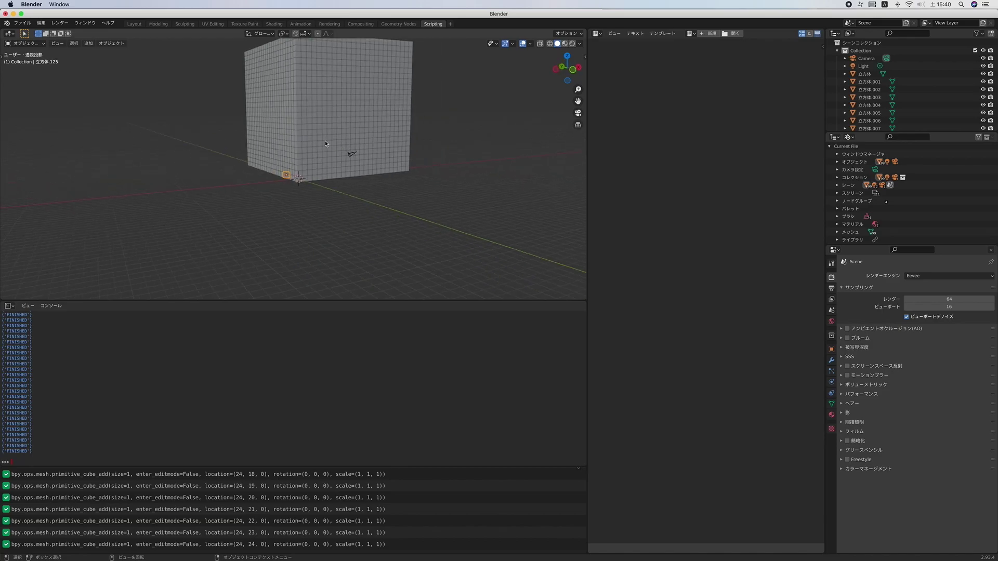
# - Select six separate unit cubes high on the big cube's face, such as 立方体.1181
pyautogui.click(297, 85)
pyautogui.click(346, 76)
pyautogui.click(389, 81)
pyautogui.click(303, 66)
pyautogui.click(353, 87)
pyautogui.click(357, 75)
pyautogui.hscroll(5, 359, 83)
# - Orbit the view to look into the corner formed by the floor and two walls
pyautogui.hscroll(5, 359, 83)
pyautogui.hscroll(5, 358, 83)
pyautogui.hscroll(5, 358, 83)
pyautogui.hscroll(5, 358, 83)
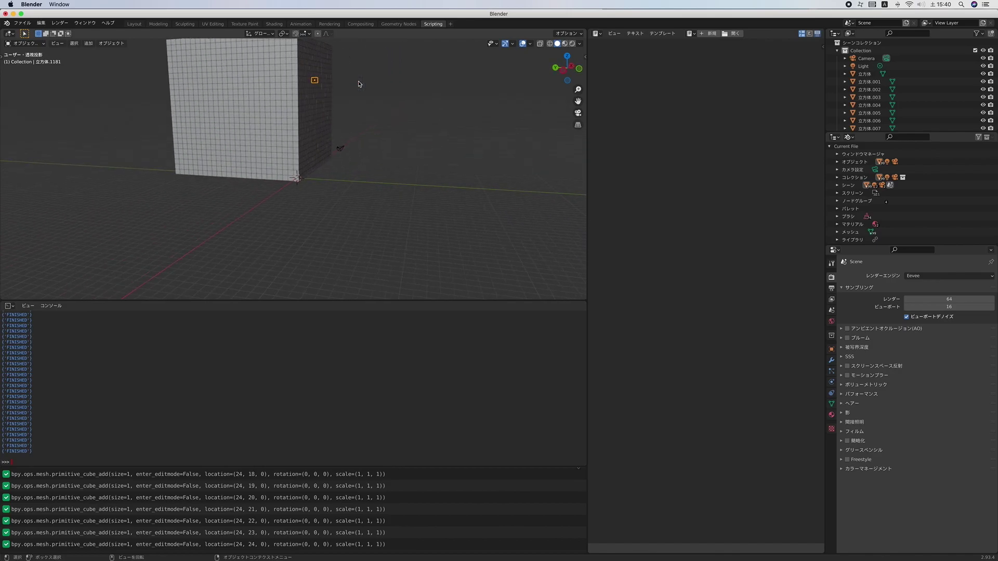
pyautogui.hscroll(5, 358, 83)
pyautogui.hscroll(5, 358, 83)
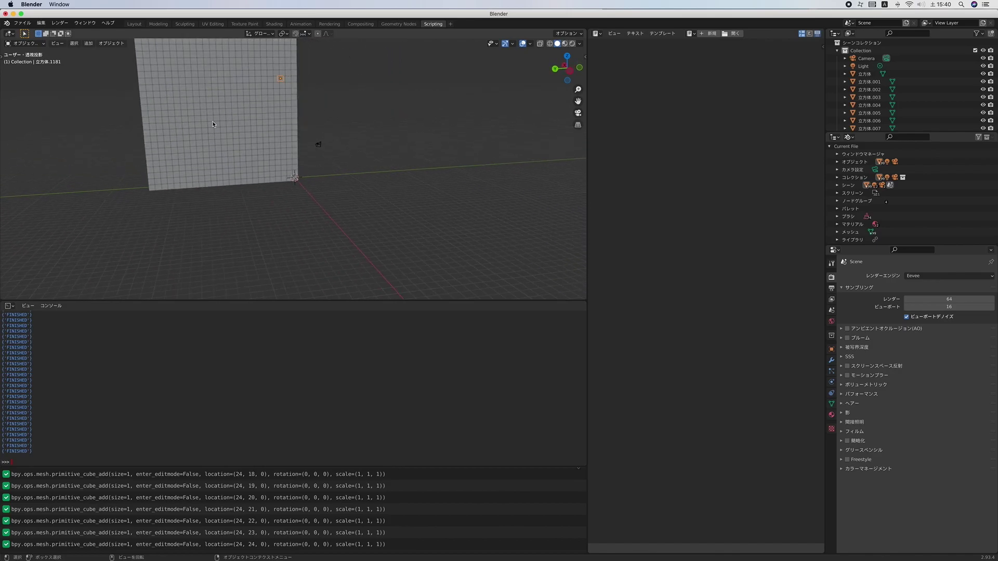
pyautogui.hscroll(5, 213, 124)
pyautogui.hscroll(5, 213, 124)
pyautogui.hscroll(5, 212, 124)
pyautogui.hscroll(5, 212, 125)
pyautogui.hscroll(5, 213, 124)
pyautogui.hscroll(5, 213, 124)
pyautogui.hscroll(5, 213, 125)
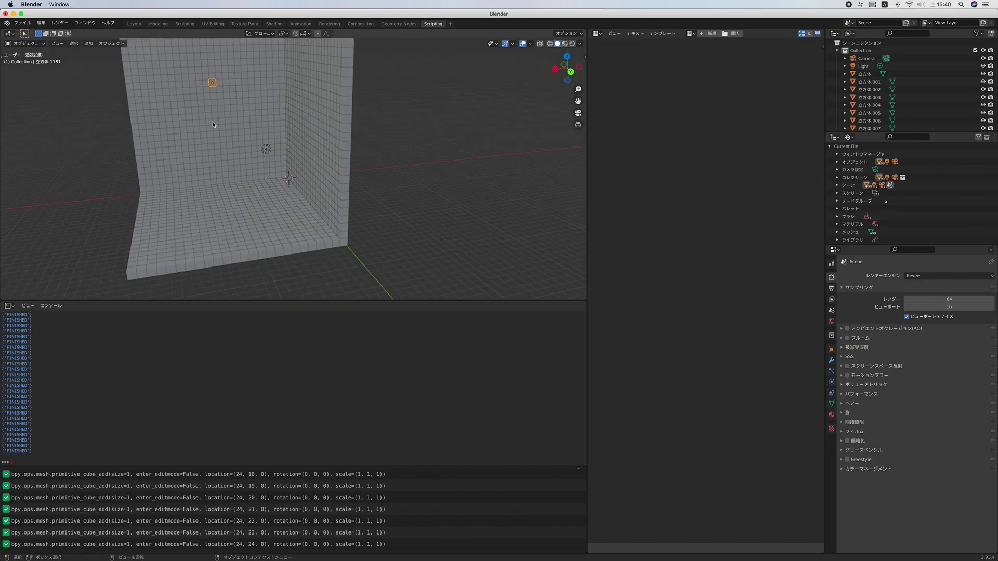
pyautogui.hscroll(5, 212, 124)
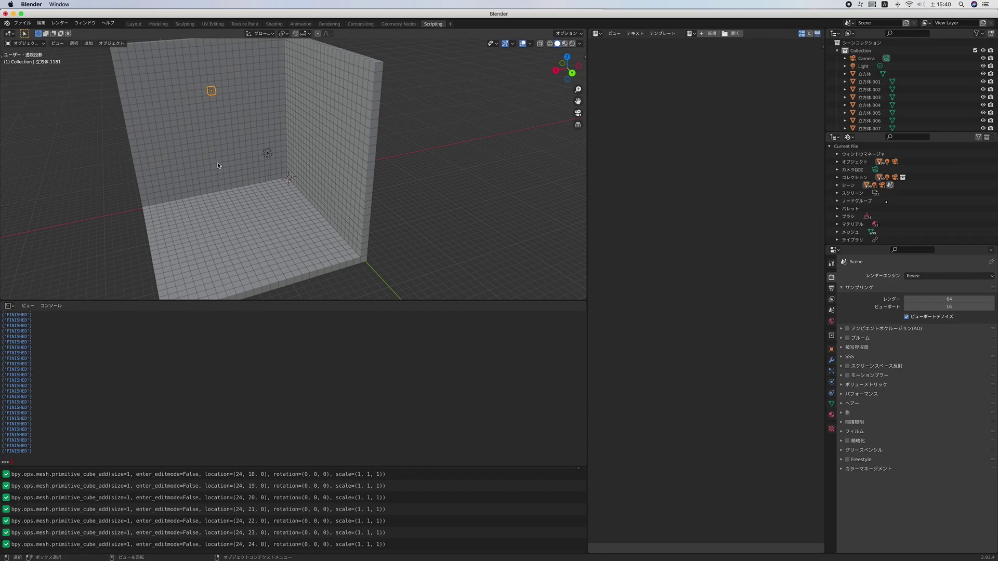
# - Select cubes along the wall's top edge, ending with corner cube 立方体.624
pyautogui.click(372, 65)
pyautogui.click(320, 56)
pyautogui.click(373, 66)
# - Orbit around the large cube and select two unit cubes on its face
pyautogui.hscroll(-3, 345, 62)
pyautogui.hscroll(-3, 345, 63)
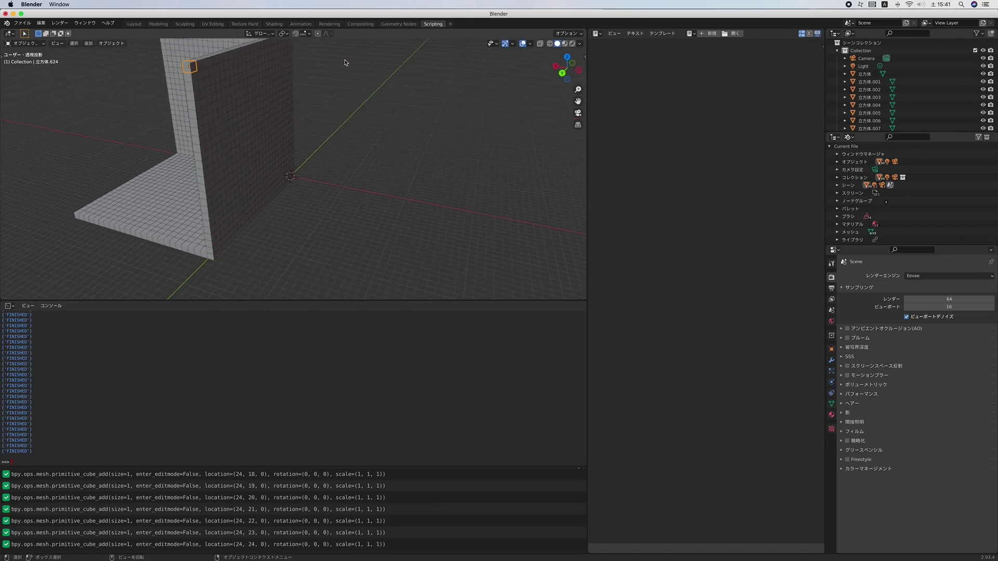
pyautogui.hscroll(-3, 299, 65)
pyautogui.hscroll(-3, 299, 64)
pyautogui.hscroll(-3, 299, 64)
pyautogui.hscroll(-3, 298, 64)
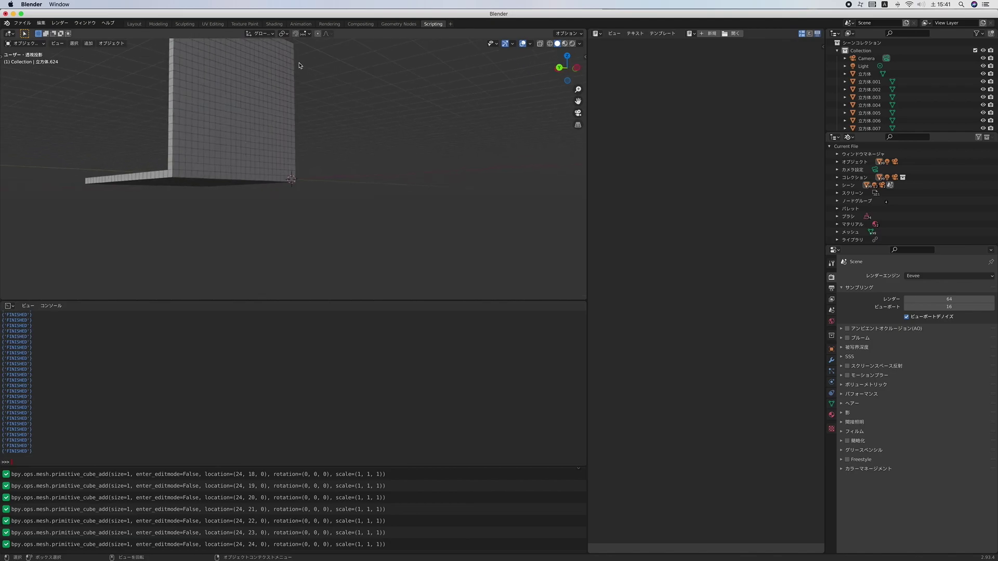
pyautogui.hscroll(-3, 299, 65)
pyautogui.hscroll(-3, 299, 66)
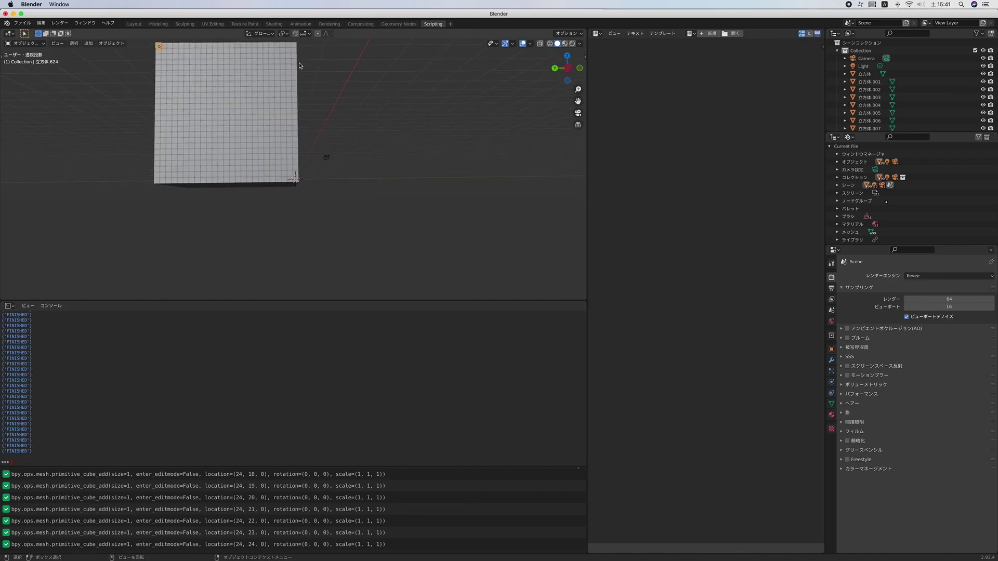
pyautogui.hscroll(-3, 299, 65)
pyautogui.keyDown('shift'); pyautogui.click(290, 148); pyautogui.keyUp('shift')
pyautogui.keyDown('shift'); pyautogui.click(291, 135); pyautogui.keyUp('shift')
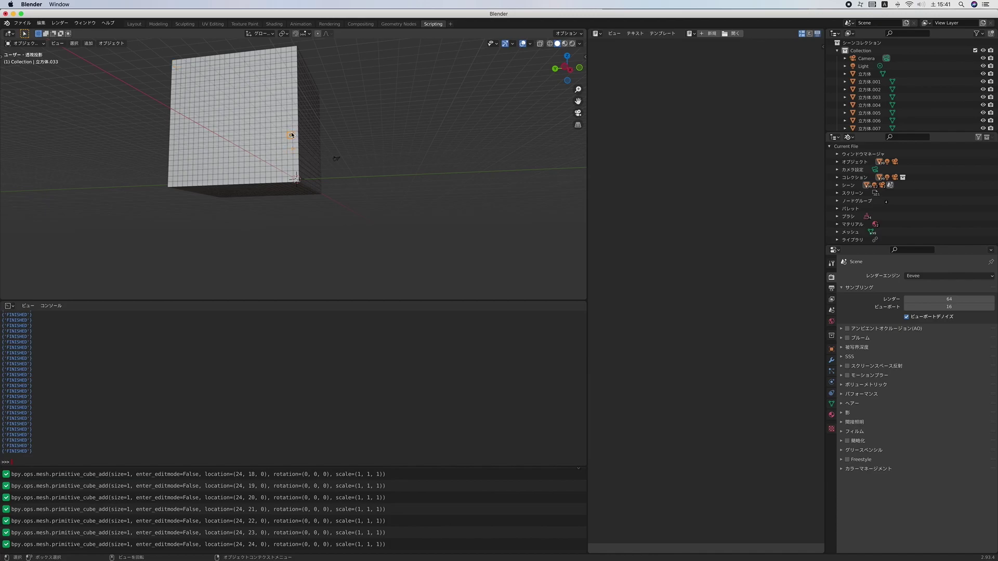
# - Orbit further and select unit cube 立方体.1783 on a wall's top edge
pyautogui.hscroll(-3, 292, 135)
pyautogui.hscroll(-3, 291, 135)
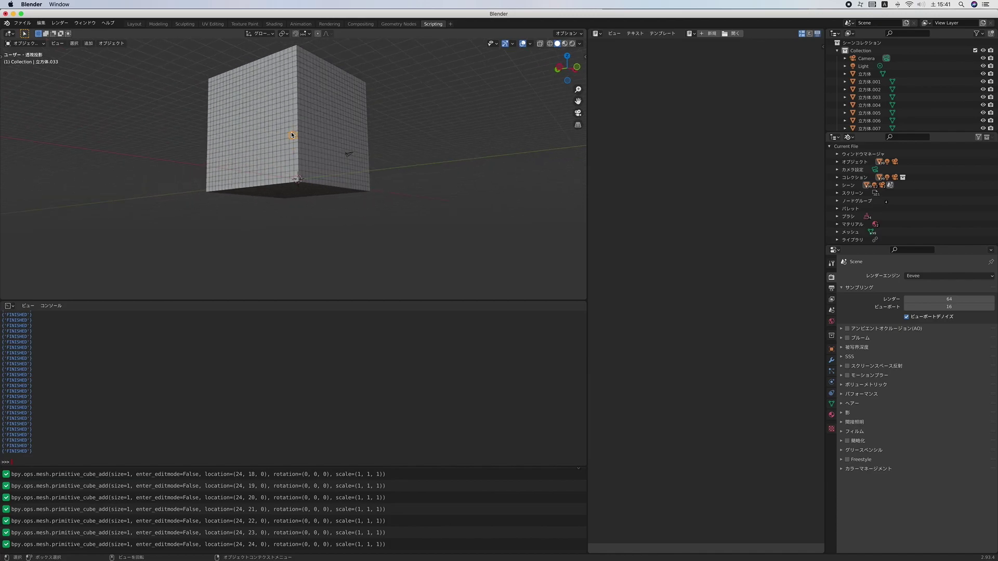
pyautogui.hscroll(-2, 292, 134)
pyautogui.click(289, 65)
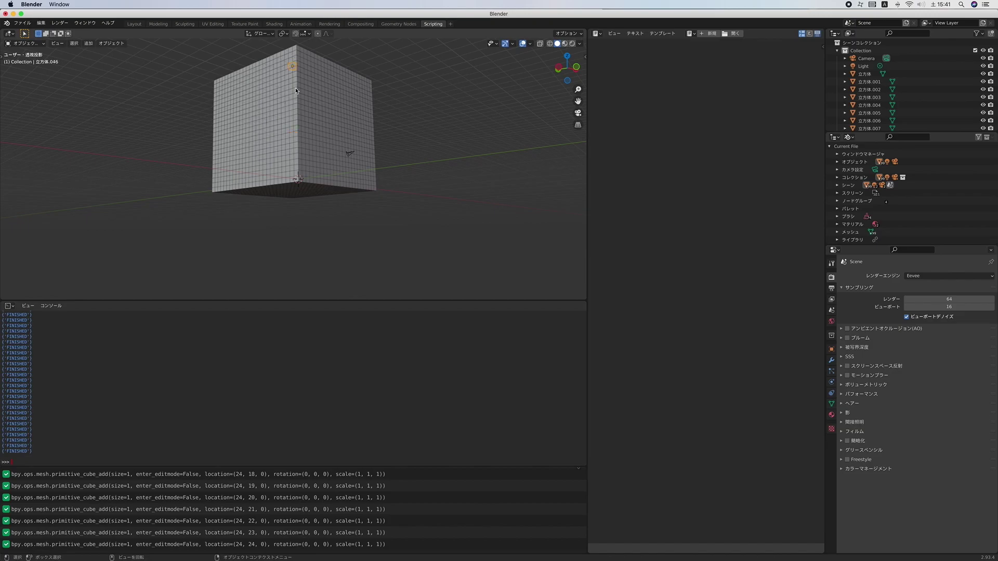
# - Tilt the view below the cube to look up at its hollow interior walls
pyautogui.scroll(1, 321, 163)
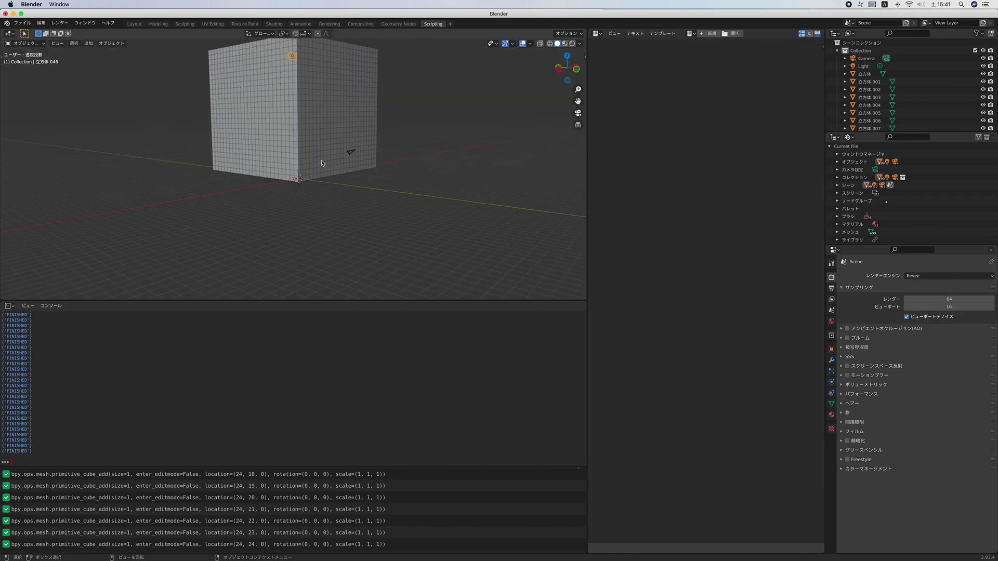
pyautogui.scroll(3, 322, 163)
pyautogui.scroll(3, 322, 163)
pyautogui.scroll(2, 321, 162)
pyautogui.scroll(3, 321, 161)
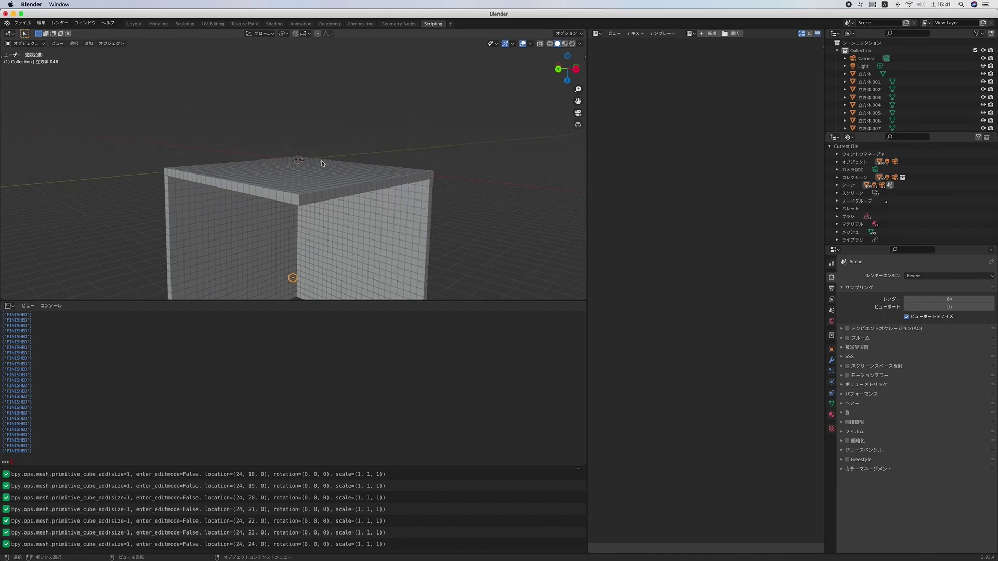
pyautogui.scroll(3, 321, 161)
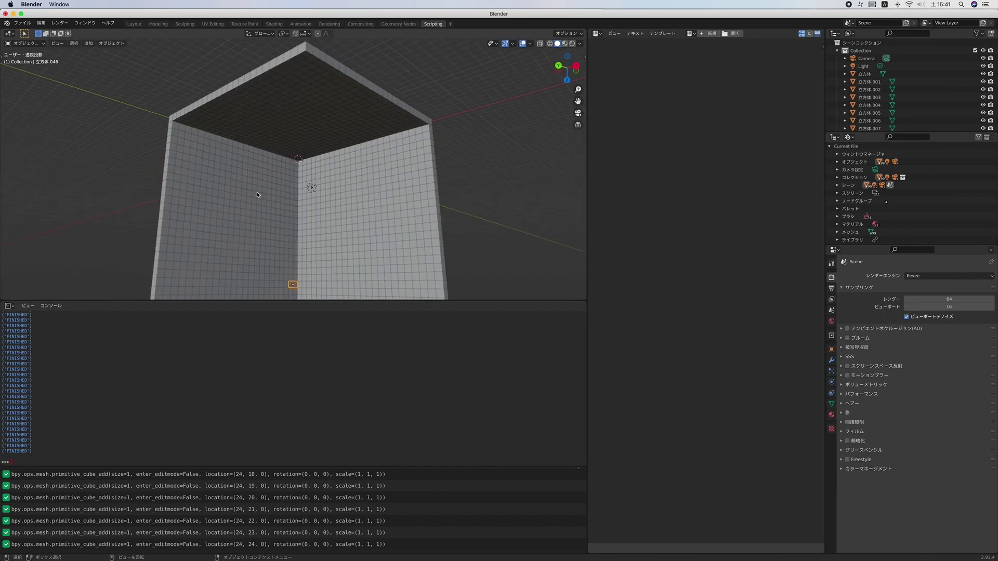
pyautogui.moveTo(260, 196); pyautogui.dragTo(341, 192, button='middle')
pyautogui.hscroll(-2, 341, 192)
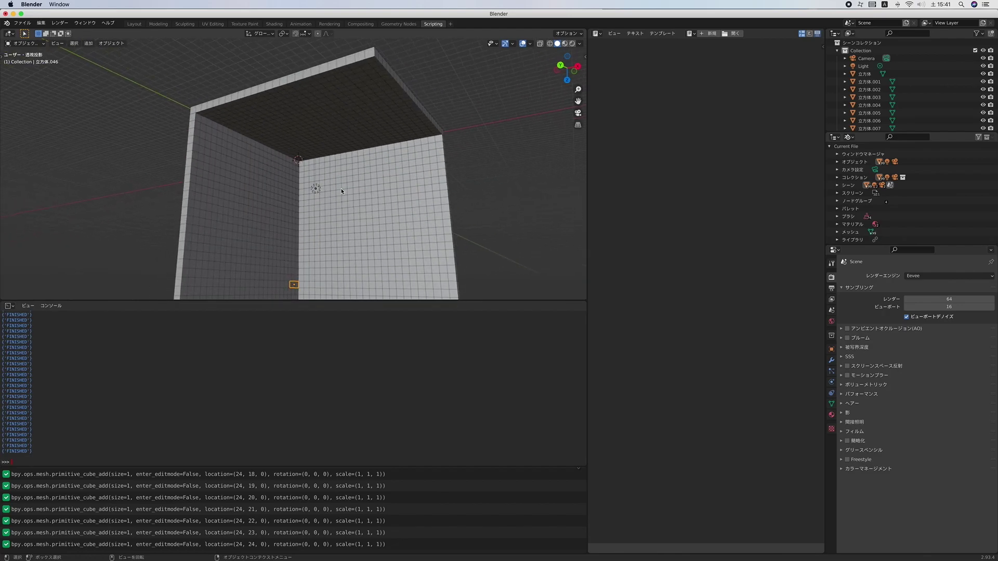
pyautogui.hscroll(-2, 342, 191)
pyautogui.scroll(-2, 342, 192)
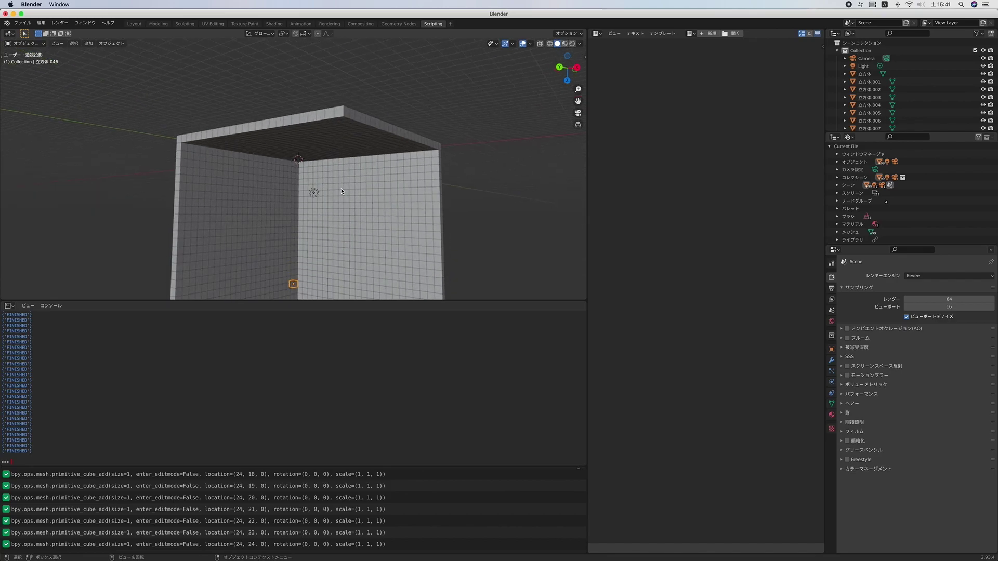
pyautogui.scroll(-3, 341, 191)
pyautogui.scroll(-3, 342, 191)
pyautogui.hscroll(-3, 291, 202)
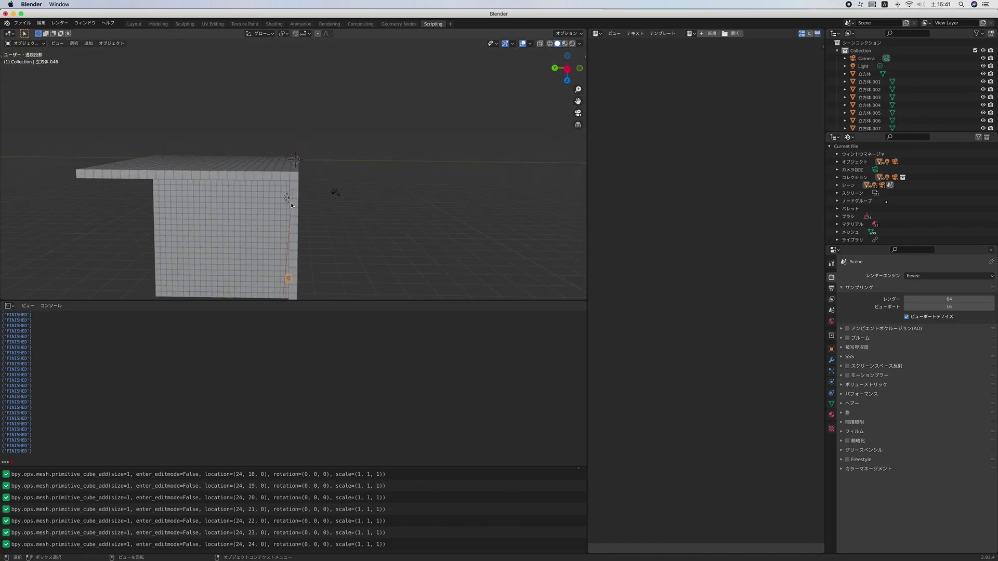
pyautogui.scroll(2, 285, 201)
pyautogui.scroll(3, 285, 201)
pyautogui.scroll(2, 285, 201)
# - Select a cube on the top slab's edge, also using C circle select
pyautogui.click(270, 135)
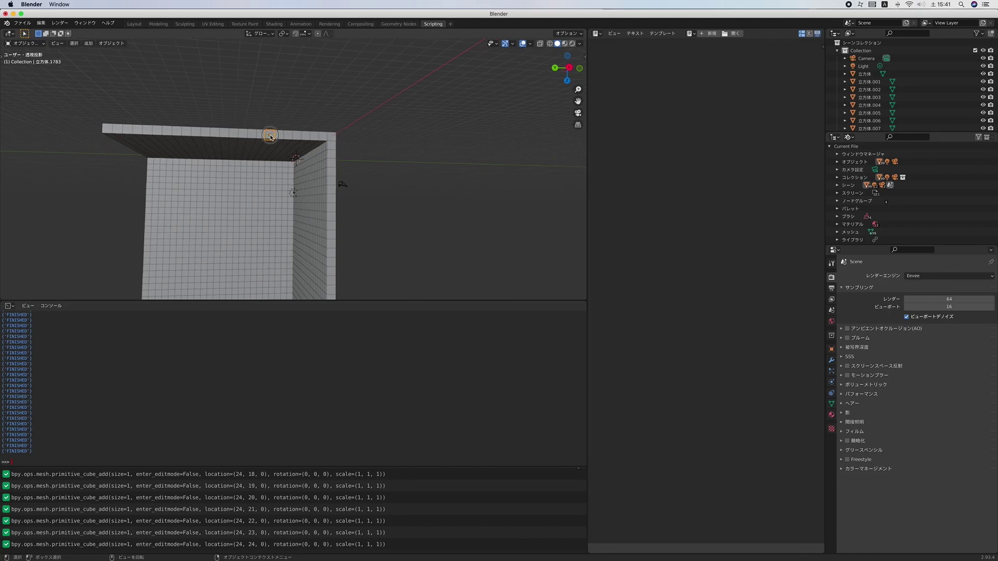
pyautogui.press('c')
pyautogui.moveTo(270, 123); pyautogui.dragTo(270, 138)
pyautogui.press('Escape')
# - Select cubes one at a time along the slab edge, including both corner cubes
pyautogui.click(274, 138)
pyautogui.click(107, 132)
pyautogui.click(327, 136)
pyautogui.click(314, 137)
pyautogui.click(331, 137)
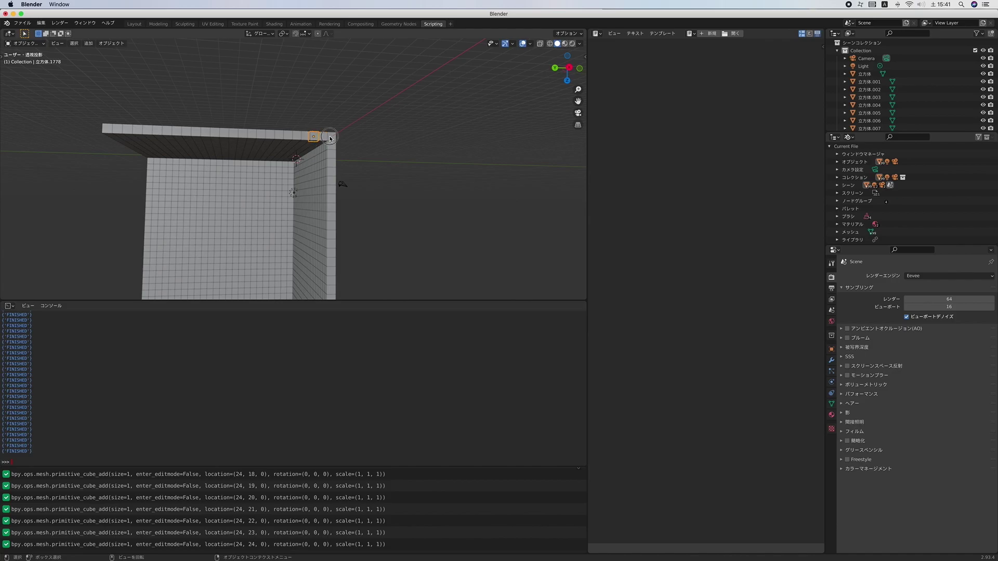
pyautogui.click(299, 138)
pyautogui.click(288, 137)
pyautogui.click(279, 138)
# - Orbit down onto the slab and select cubes where it meets the wall, ending on 立方体.1779
pyautogui.hscroll(5, 279, 137)
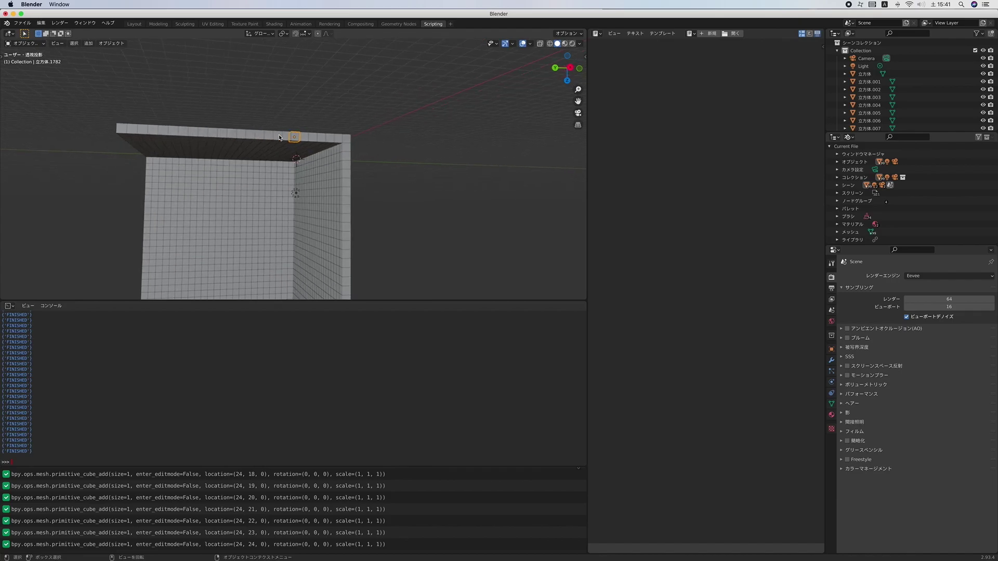
pyautogui.moveTo(280, 137); pyautogui.dragTo(276, 172, button='middle')
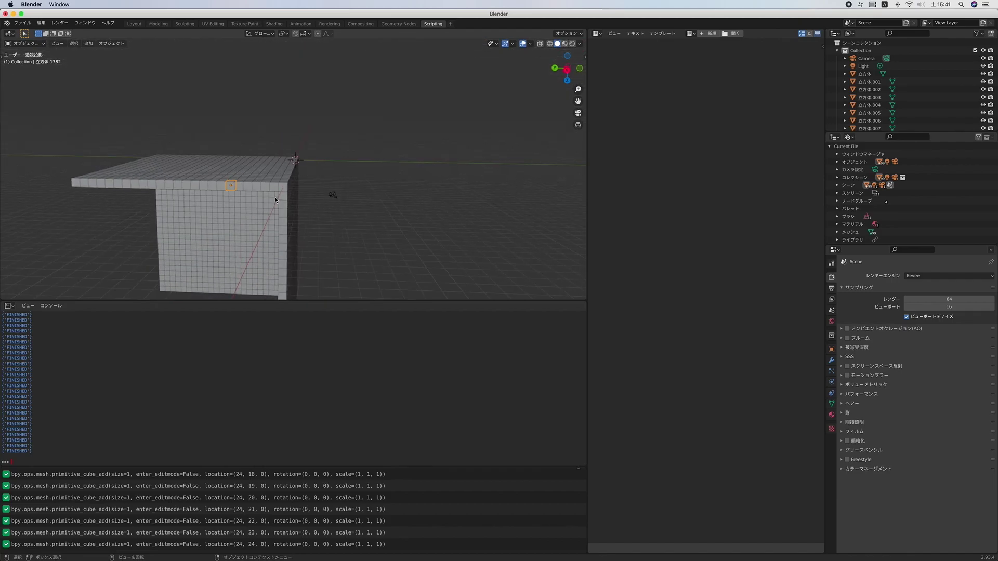
pyautogui.hscroll(5, 285, 190)
pyautogui.click(213, 183)
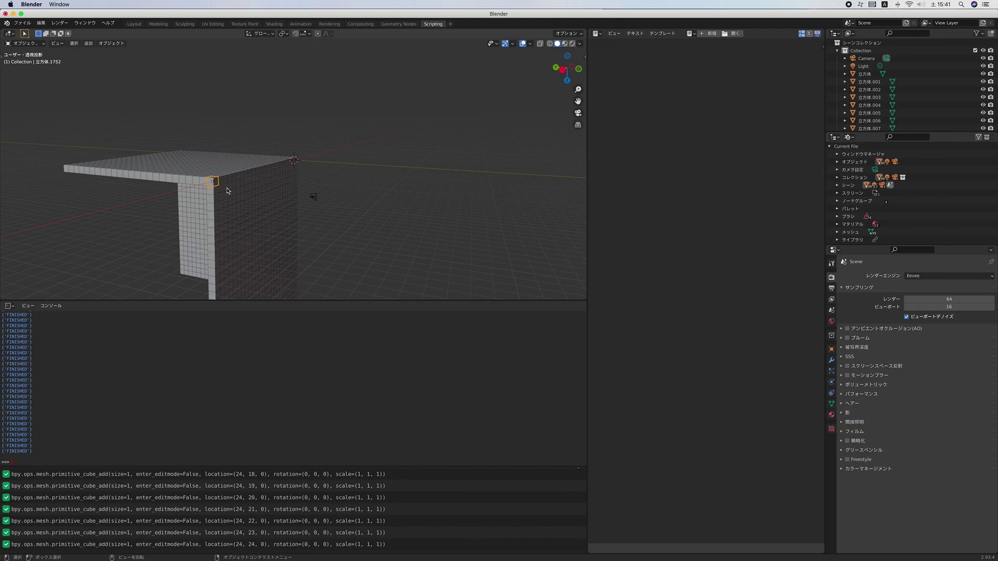
pyautogui.click(203, 182)
pyautogui.click(190, 181)
# - Orbit to a top-down view and select cubes in the middle of the slab
pyautogui.moveTo(212, 184); pyautogui.dragTo(218, 218, button='middle')
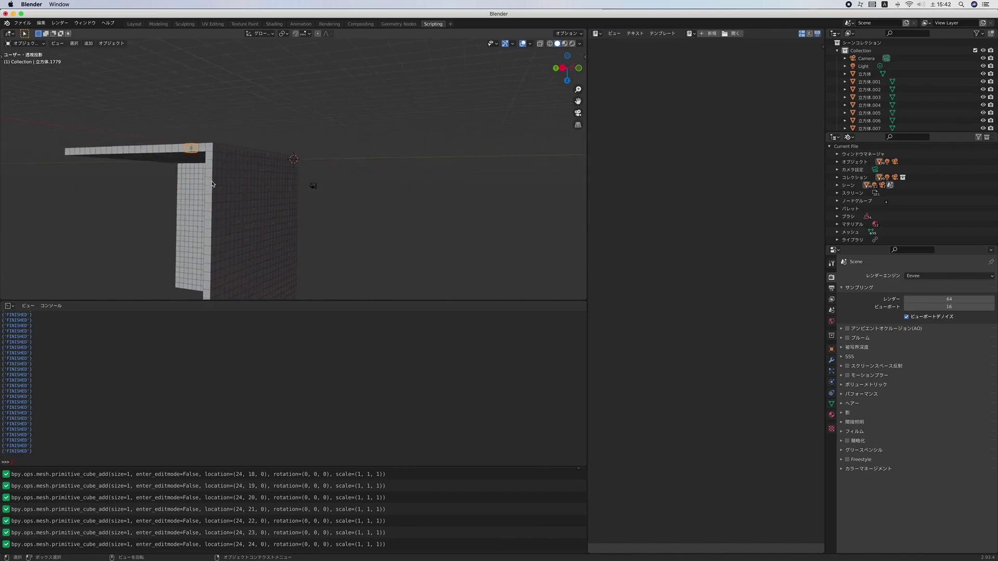
pyautogui.moveTo(213, 184); pyautogui.dragTo(224, 185, button='middle')
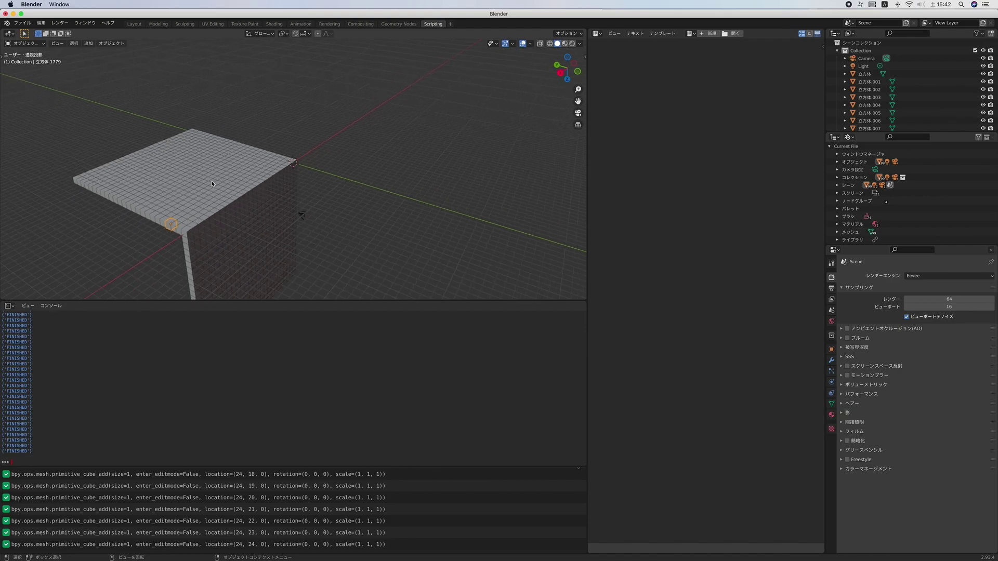
pyautogui.click(271, 171)
pyautogui.click(198, 164)
pyautogui.click(190, 176)
# - Select cubes along the slab's front edge and corner, ending on 立方体.1752
pyautogui.click(135, 209)
pyautogui.click(164, 224)
pyautogui.click(163, 223)
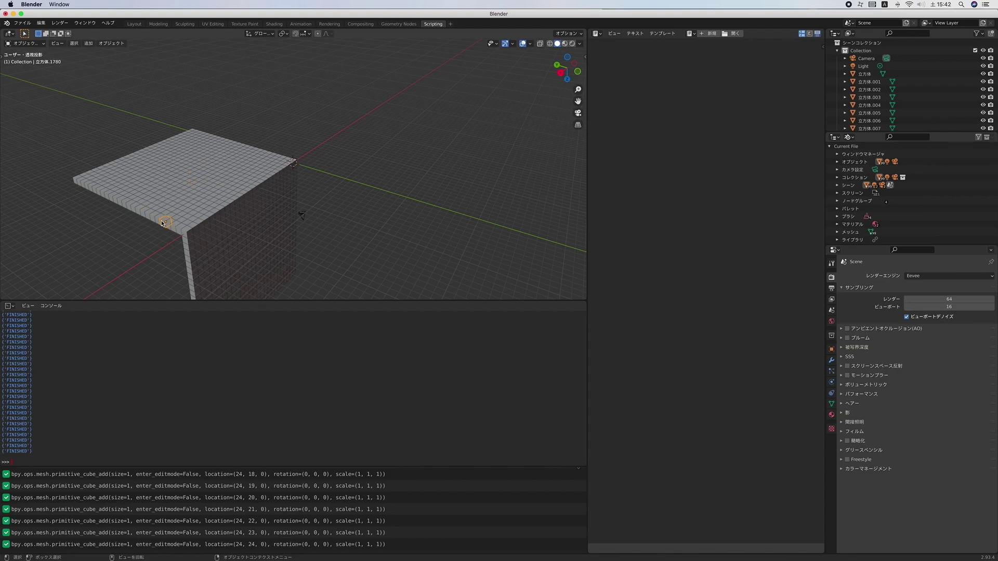
pyautogui.click(187, 234)
# - Orbit around the complete hollow cube to view it from several angles
pyautogui.hscroll(-5, 188, 233)
pyautogui.hscroll(-5, 189, 234)
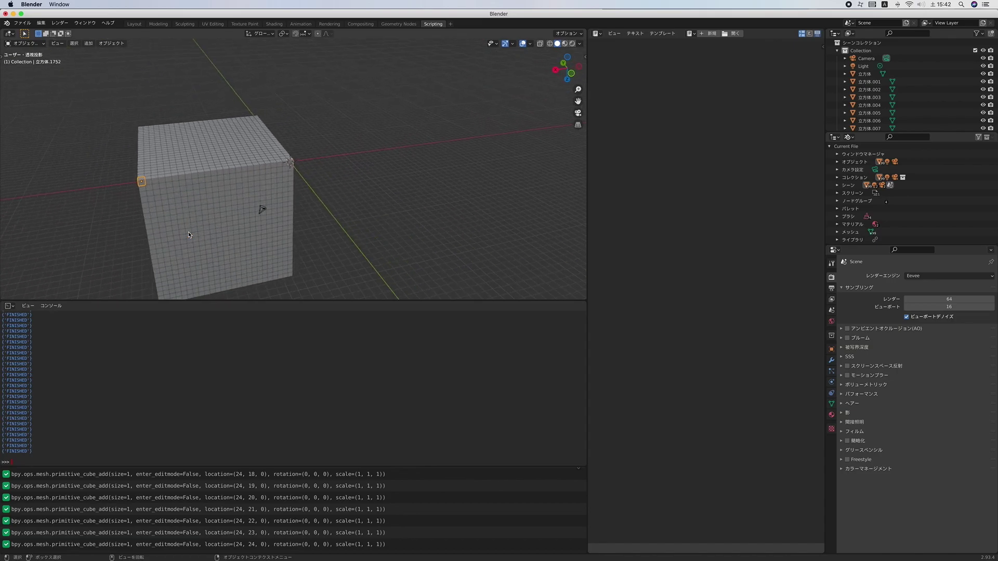
pyautogui.hscroll(-5, 189, 233)
pyautogui.hscroll(-3, 188, 234)
pyautogui.scroll(3, 188, 234)
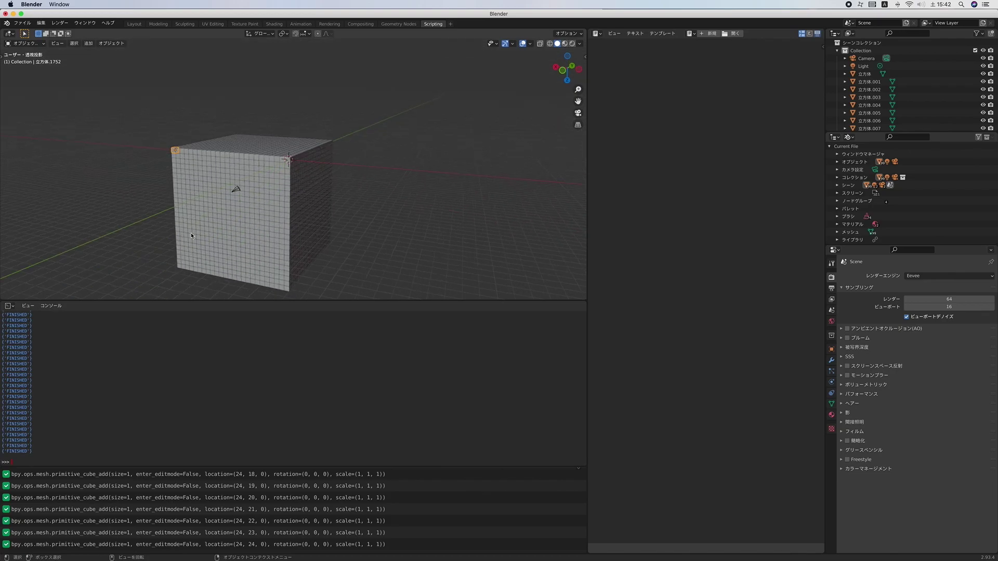
pyautogui.scroll(3, 237, 229)
pyautogui.scroll(-5, 237, 229)
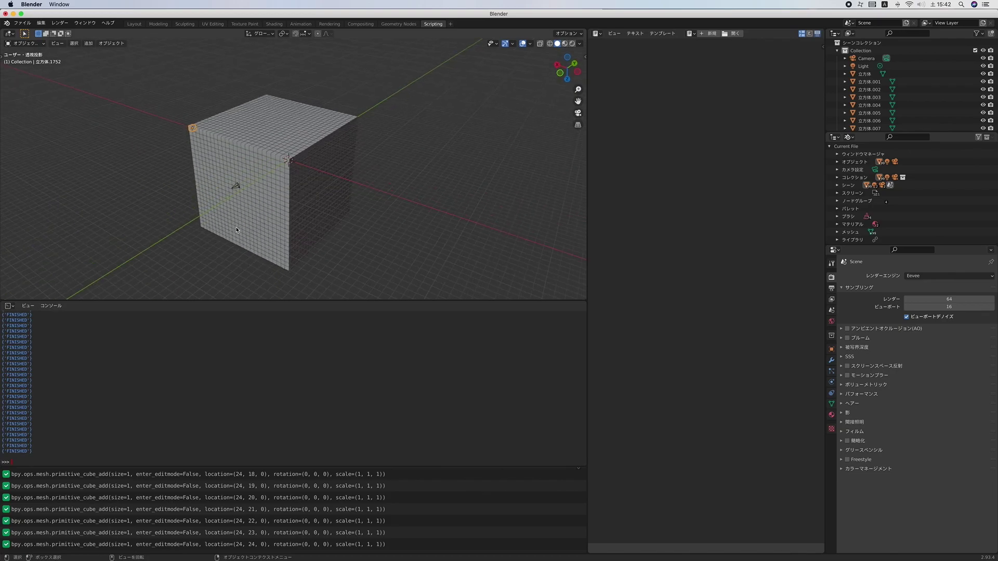
pyautogui.hscroll(2, 236, 229)
pyautogui.hscroll(5, 257, 223)
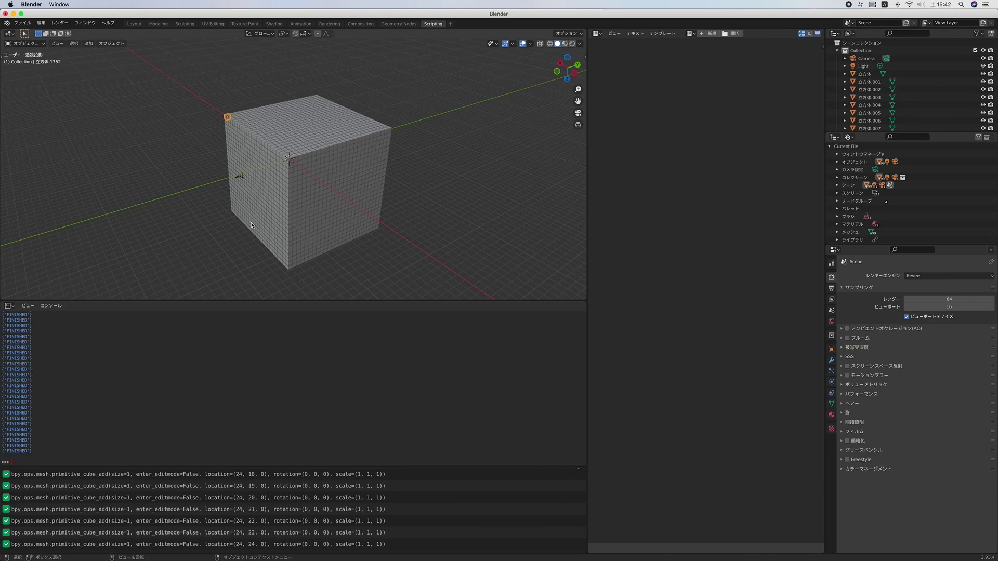
pyautogui.scroll(3, 251, 223)
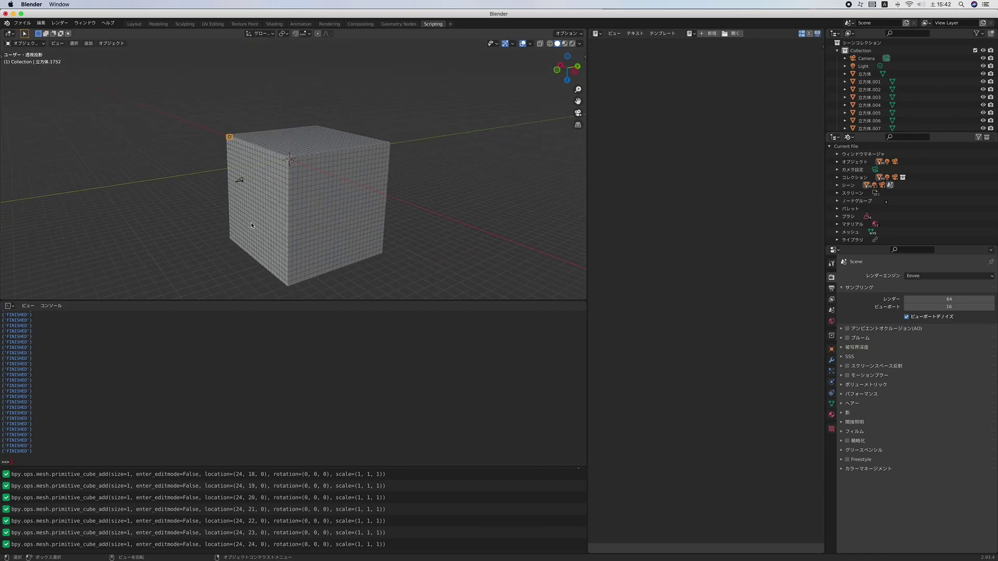
# - Select unit cubes at the big cube's top corner, ending on 立方体.075
pyautogui.click(287, 165)
pyautogui.click(290, 158)
pyautogui.click(305, 159)
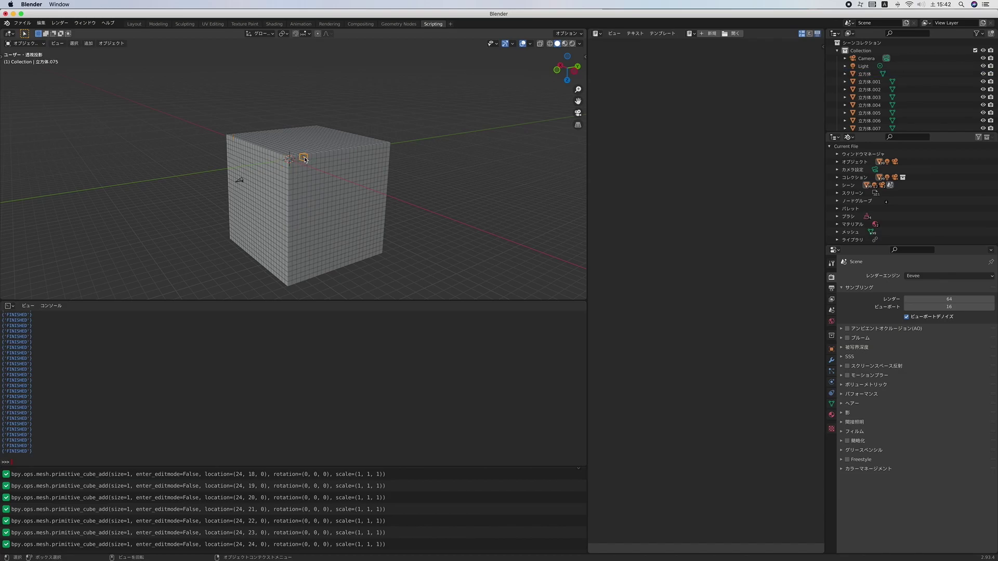